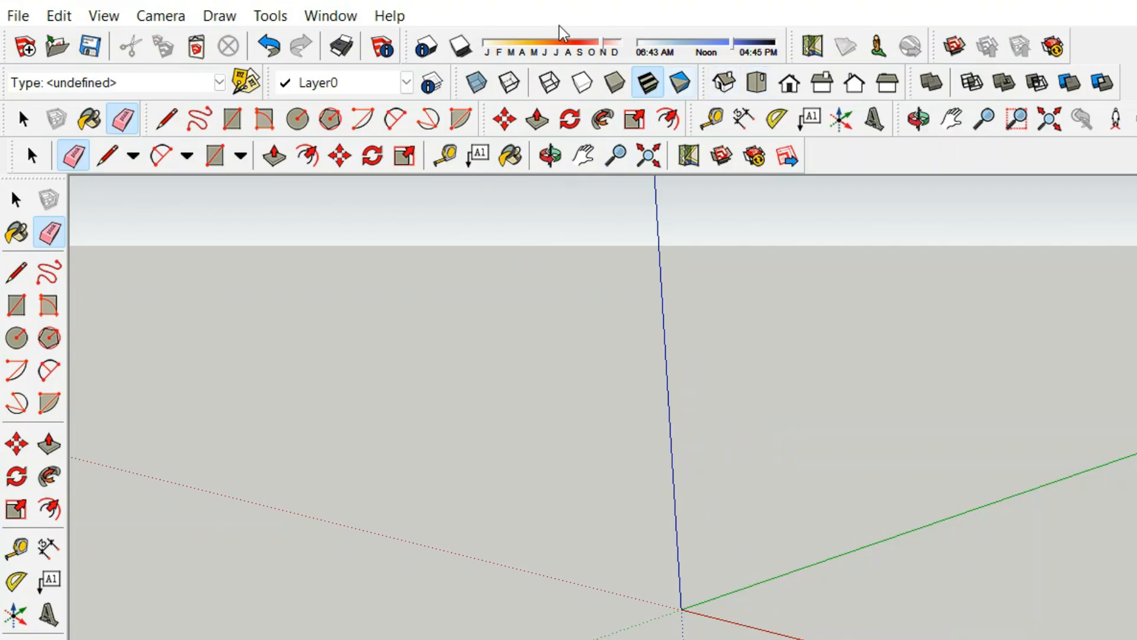
In Model Info > Units, set length format to Decimal in millimetres
left_click(333, 20)
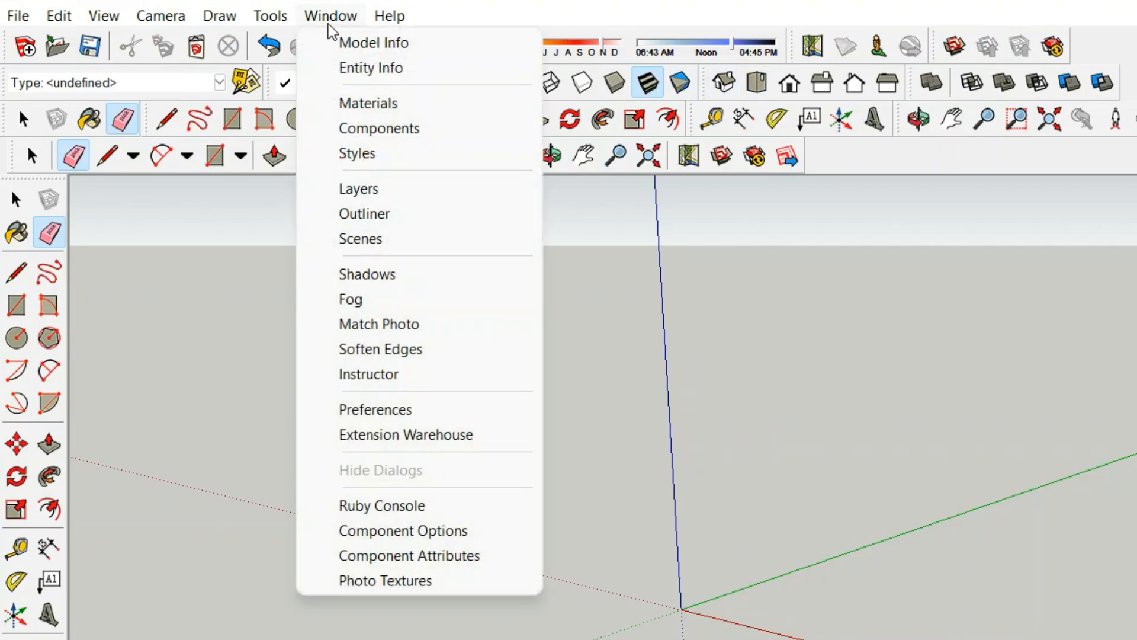
left_click(327, 45)
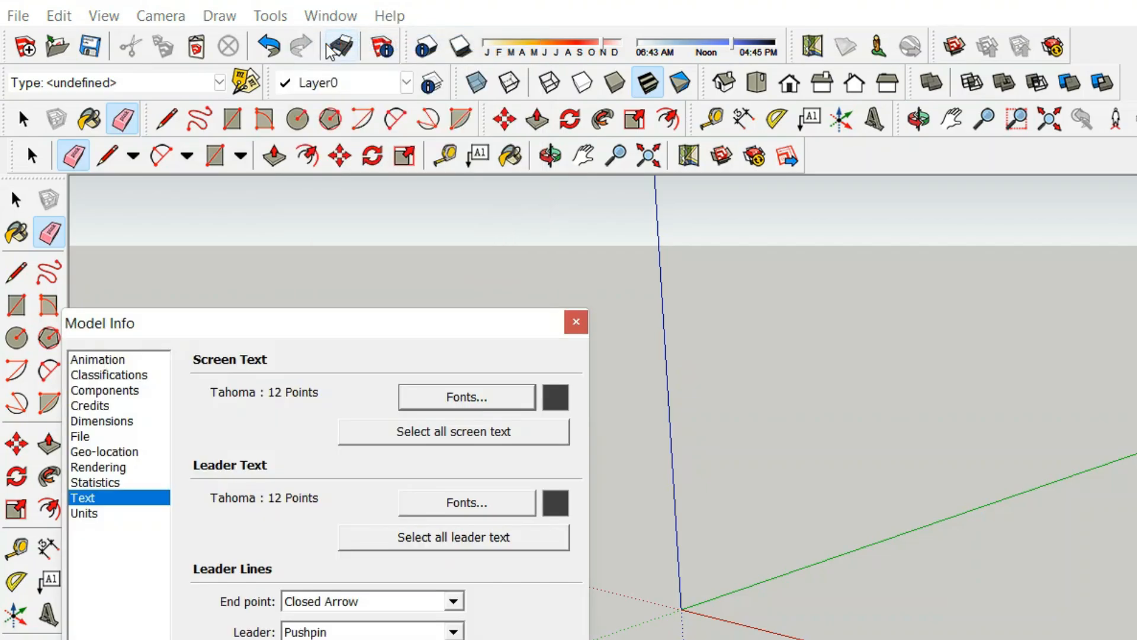
left_click(87, 517)
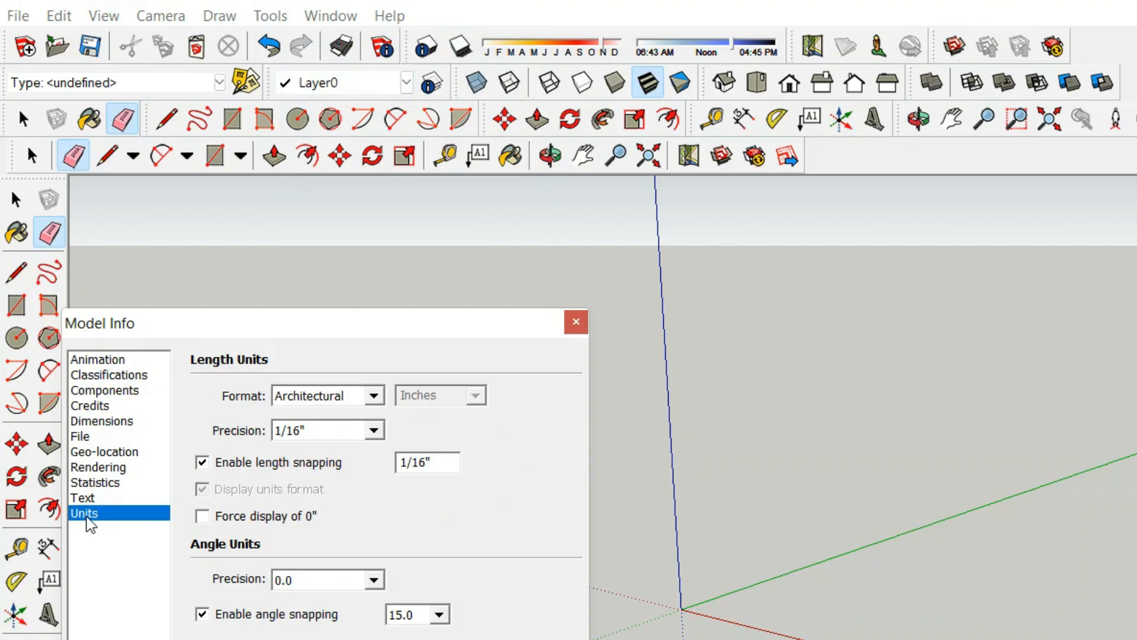
left_click(375, 396)
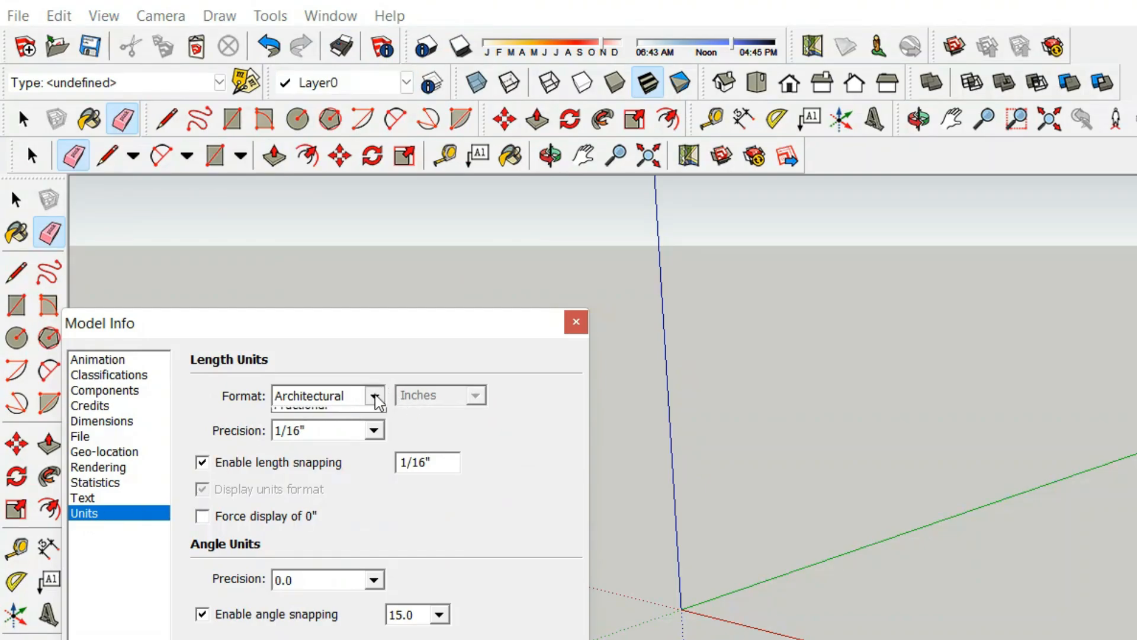
left_click(310, 432)
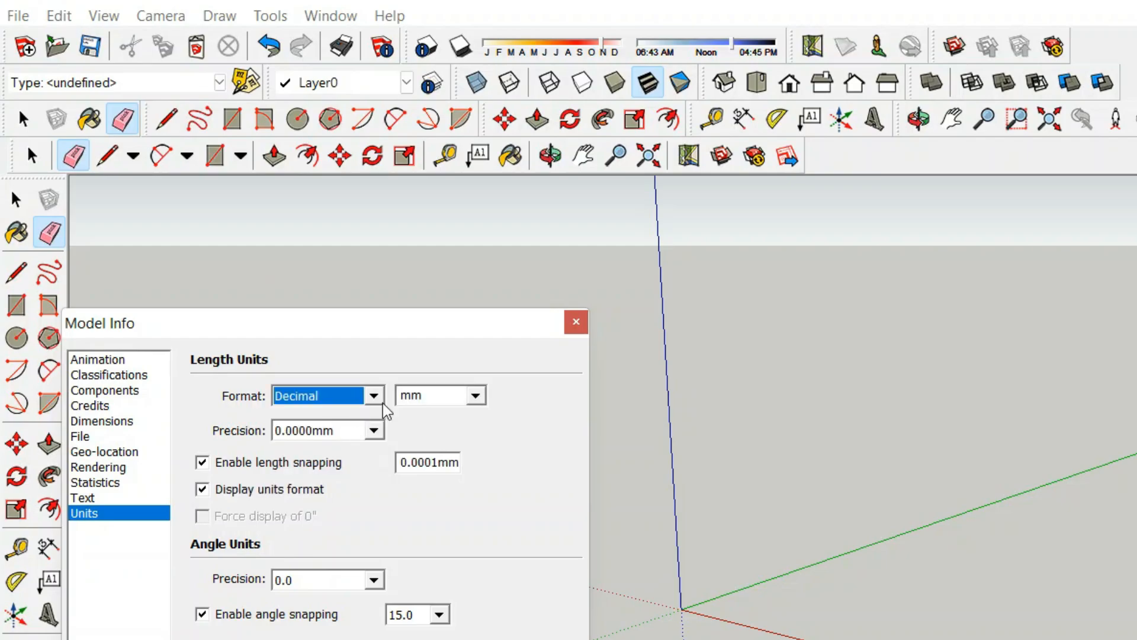
left_click(476, 399)
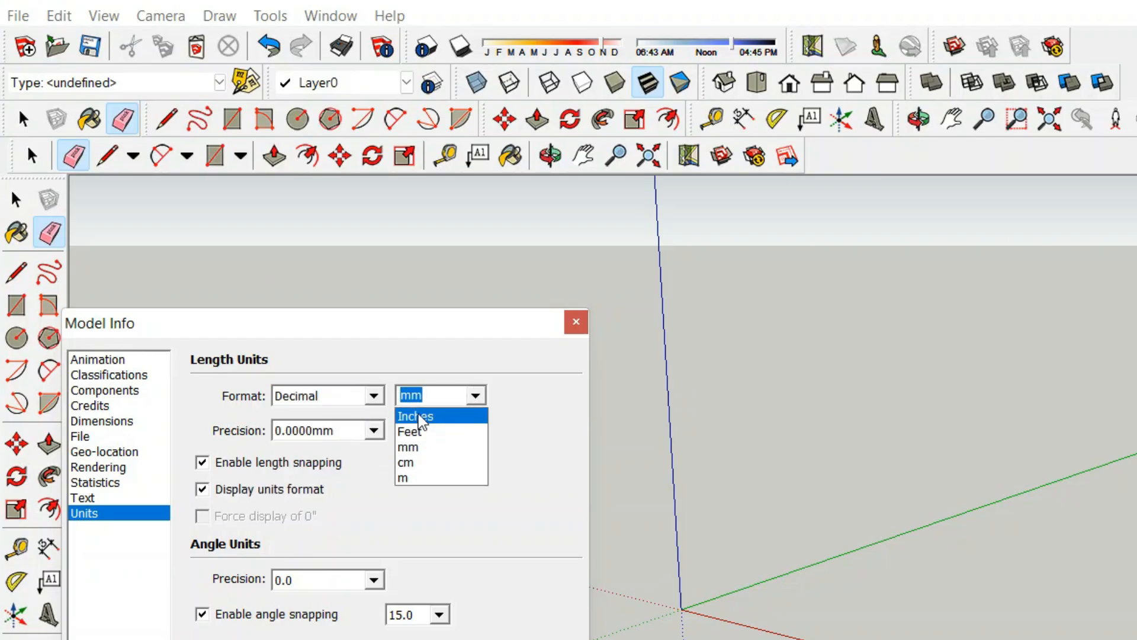
left_click(419, 449)
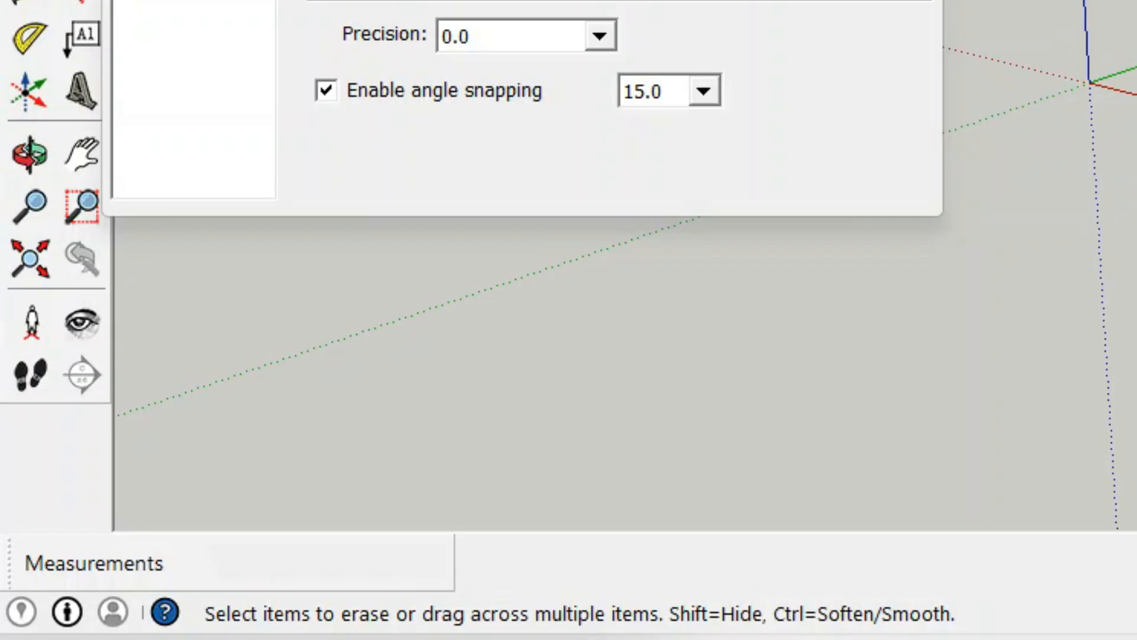
left_click(575, 321)
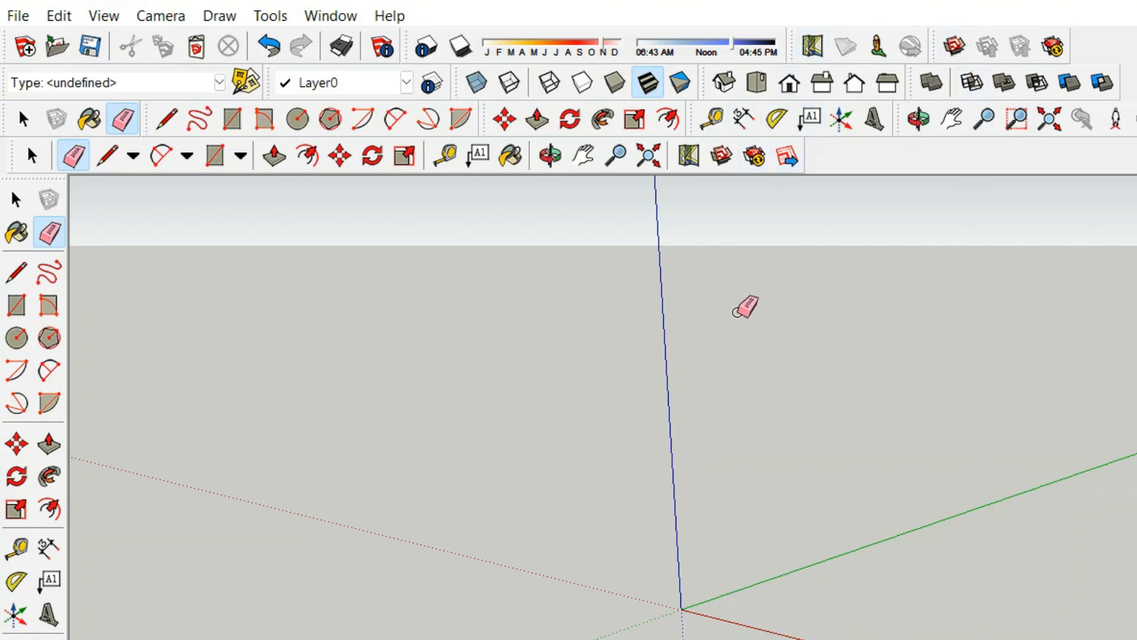
Switch to Top view and pan so the origin sits nearer the centre
left_click(755, 84)
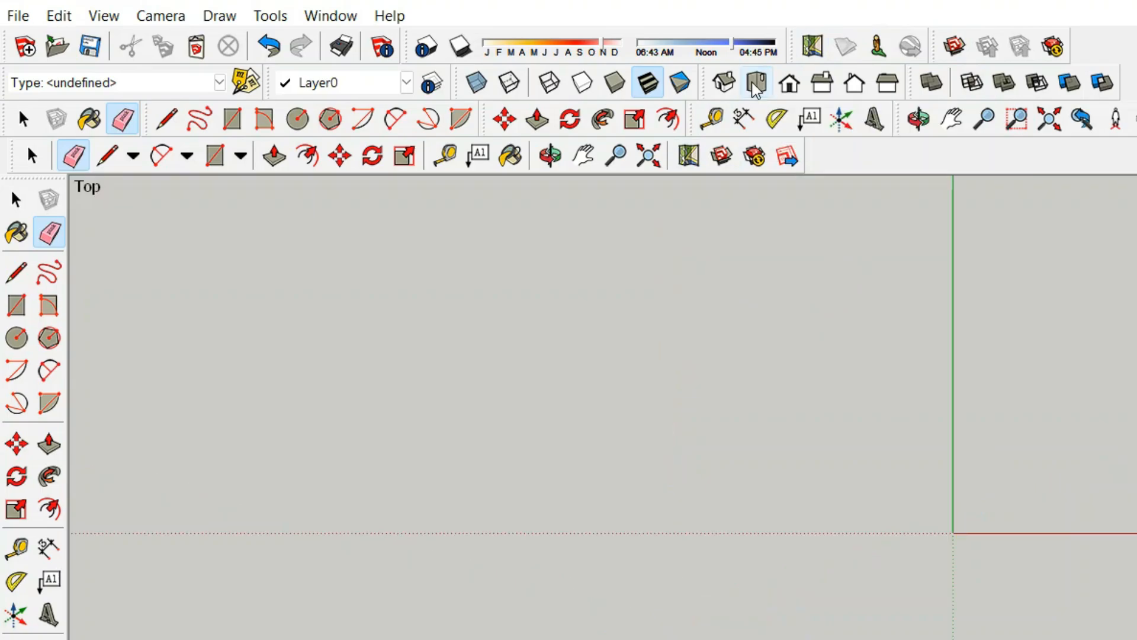
left_click(952, 119)
left_click_drag(1113, 345, 749, 563)
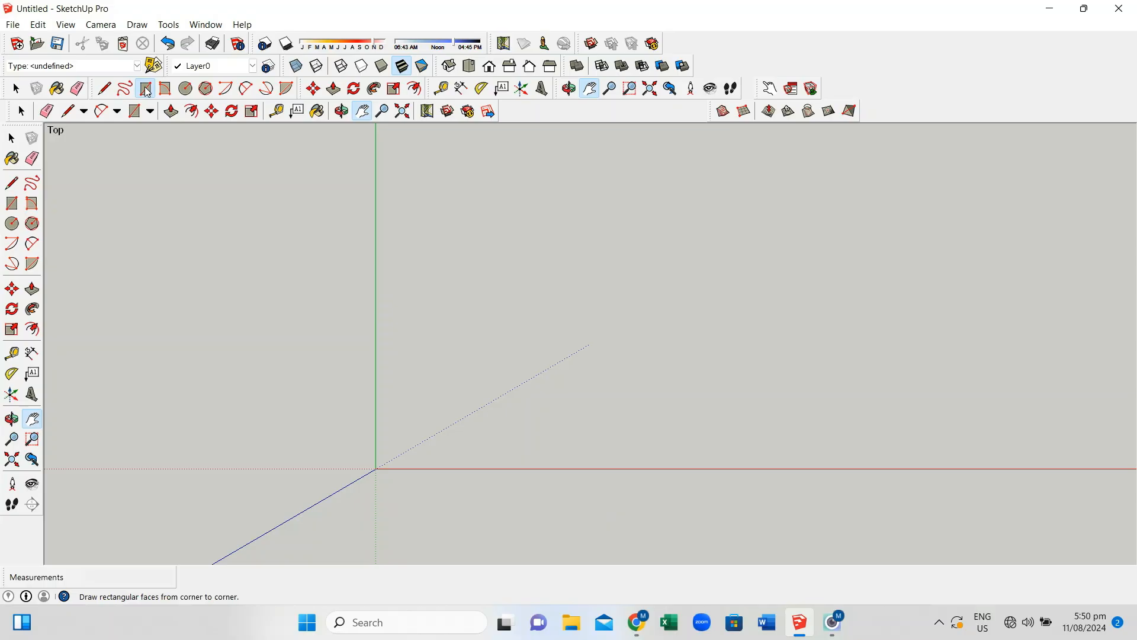
Draw a rectangle from the origin sized 507.5,762
left_click(525, 323)
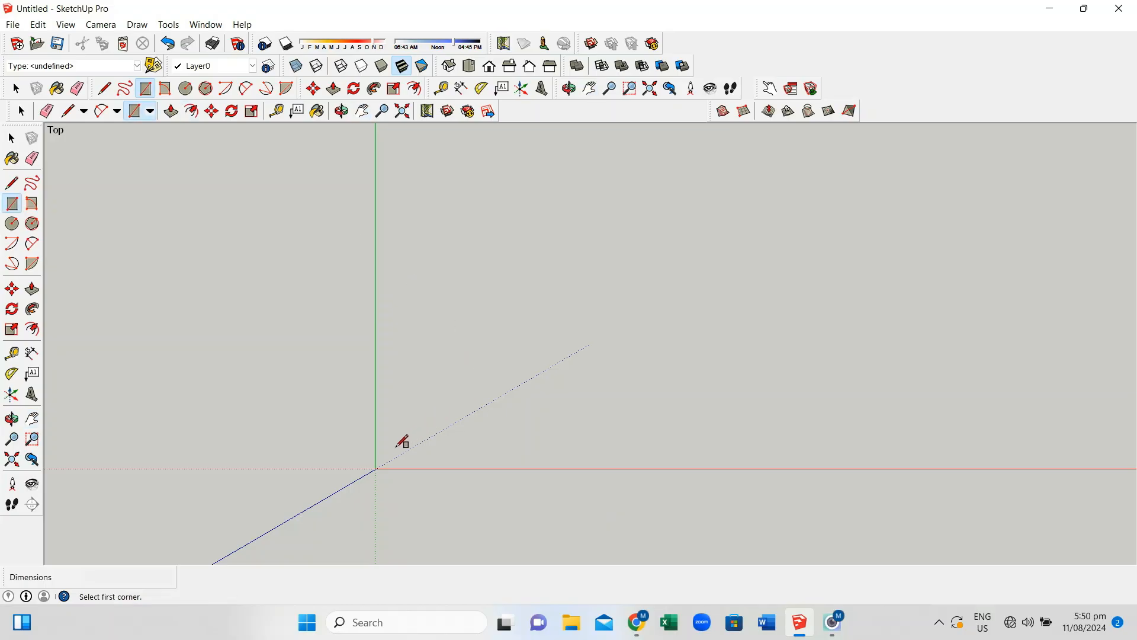
left_click(377, 468)
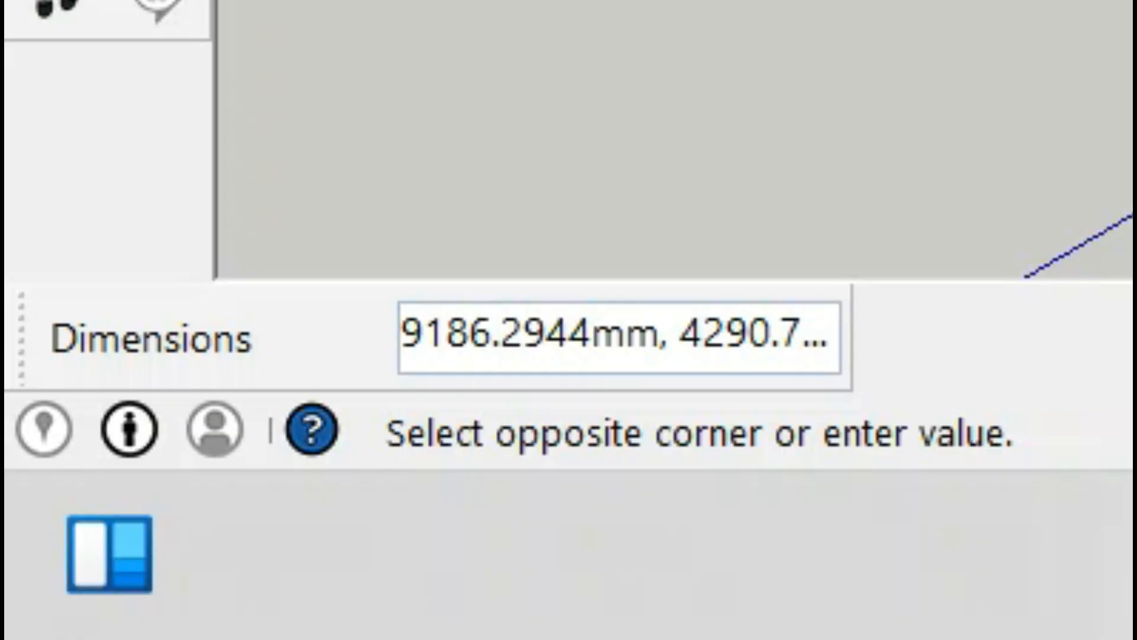
type("50")
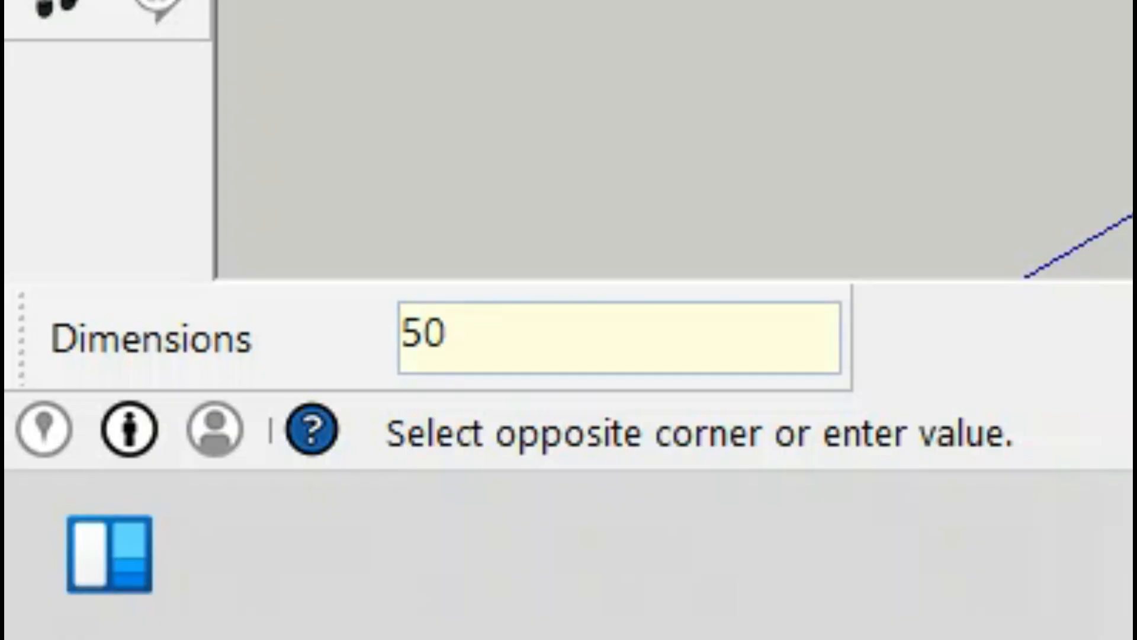
type("7.5")
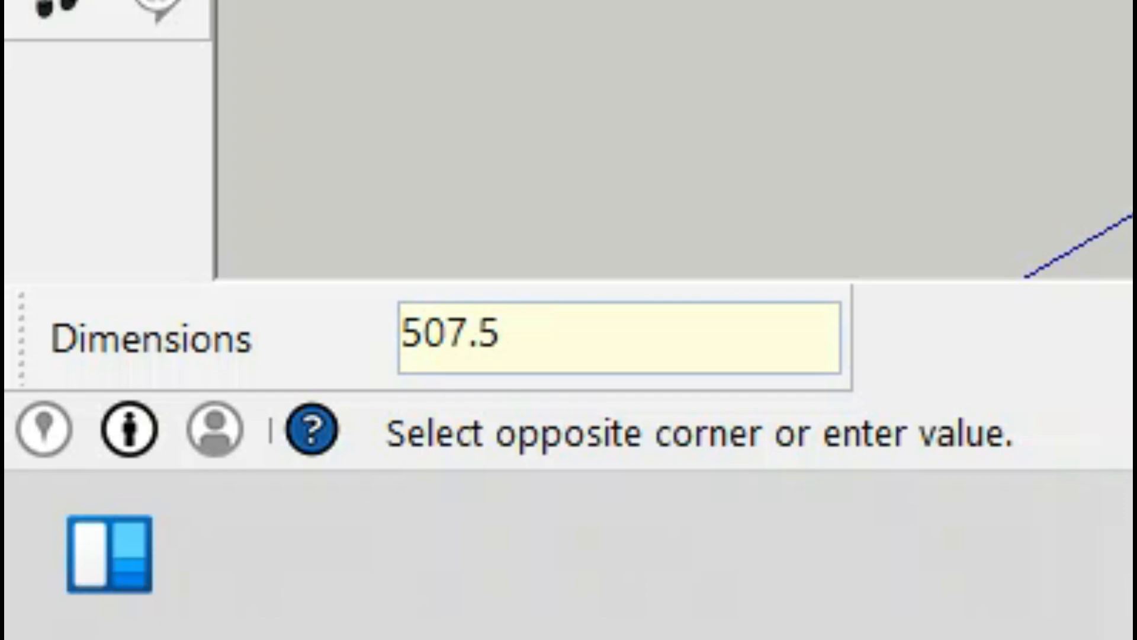
type(",762")
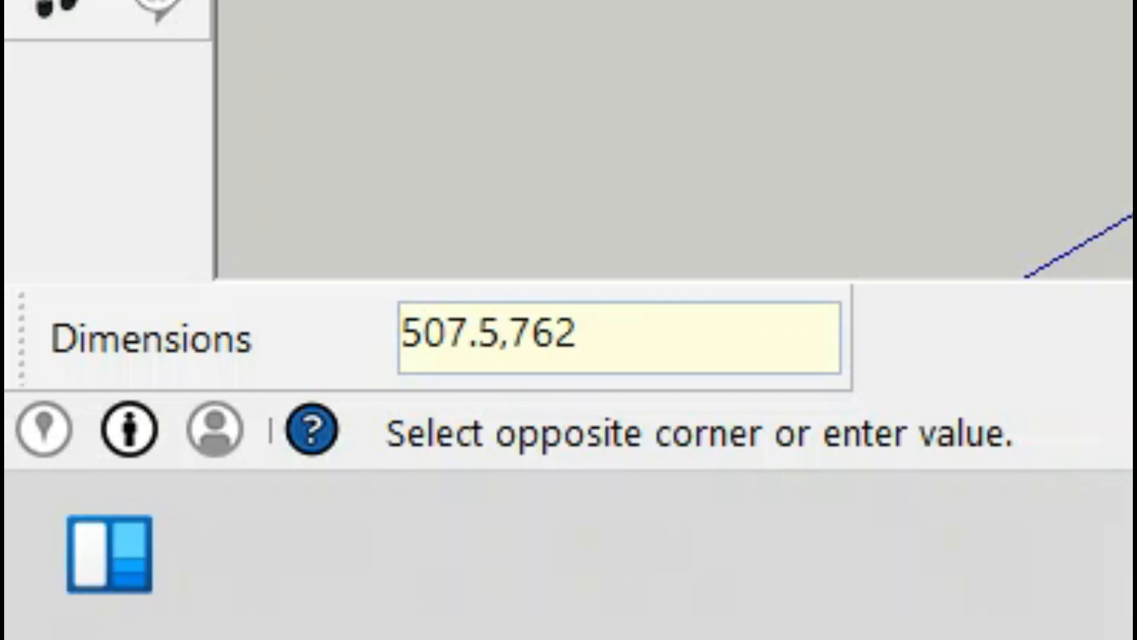
key("Return")
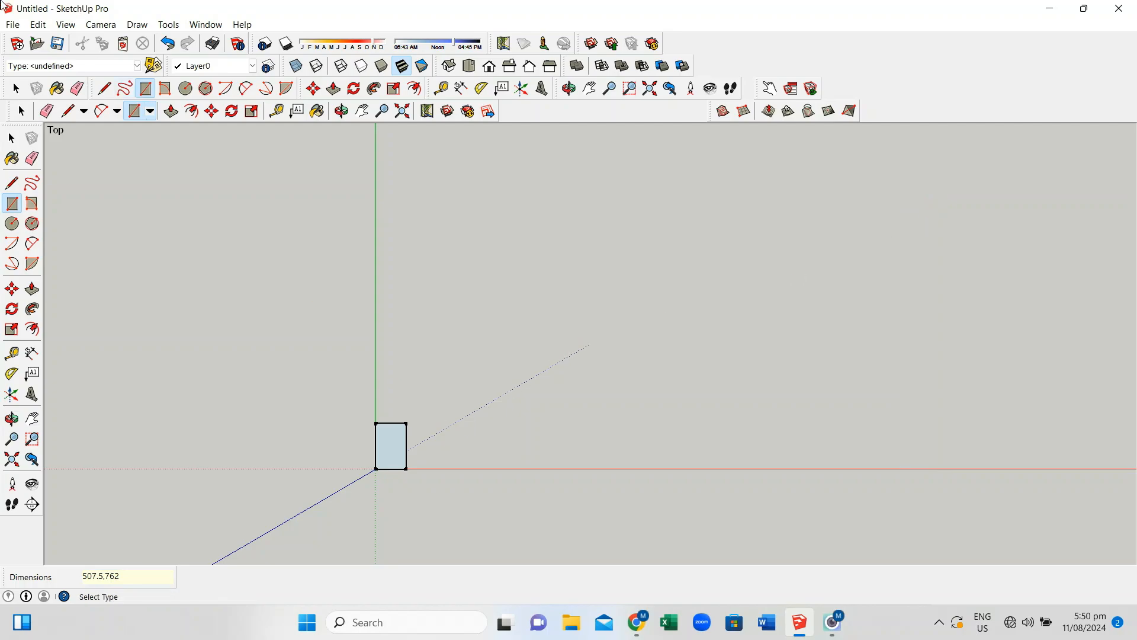
Undo that wrongly oriented rectangle and redraw it from the origin as 762 × 507.5 mm
left_click(38, 25)
left_click(53, 40)
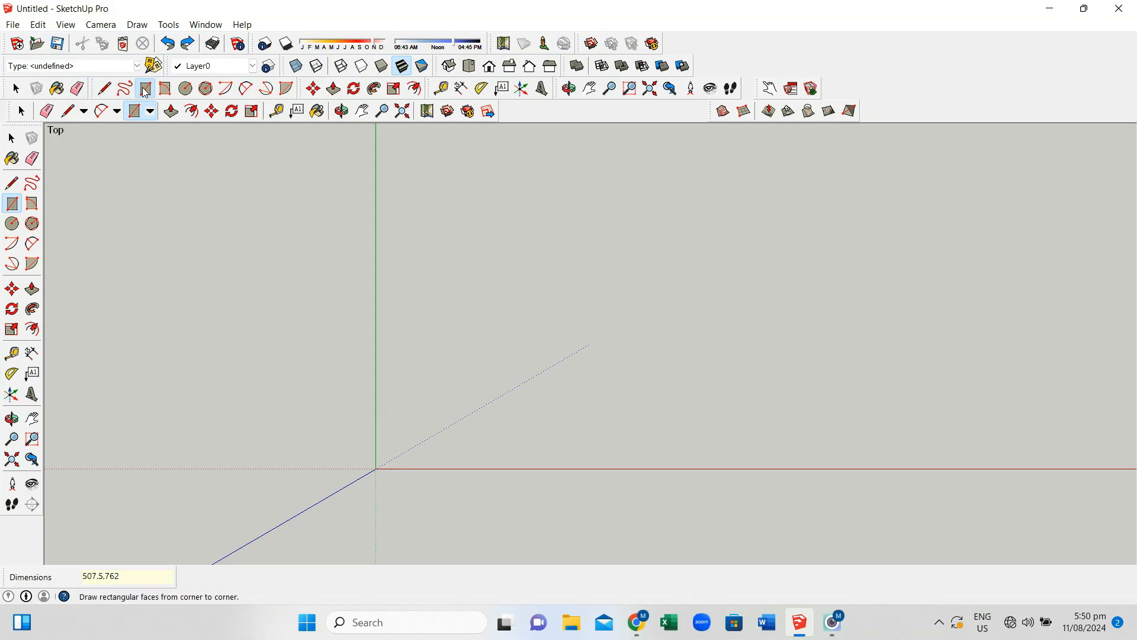
left_click(380, 465)
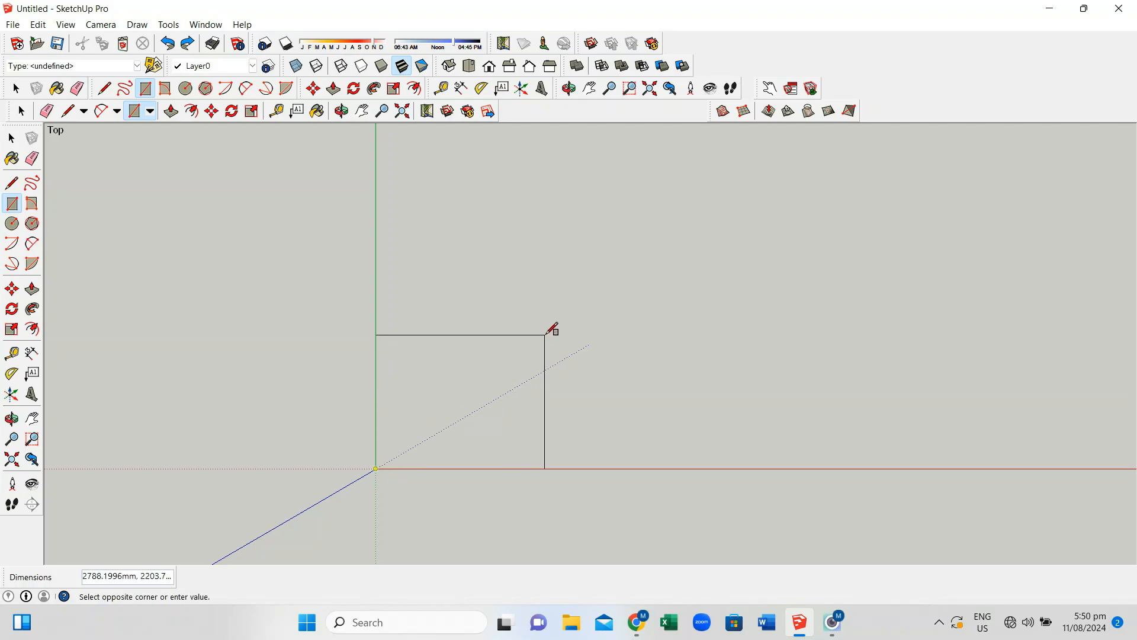
type("762")
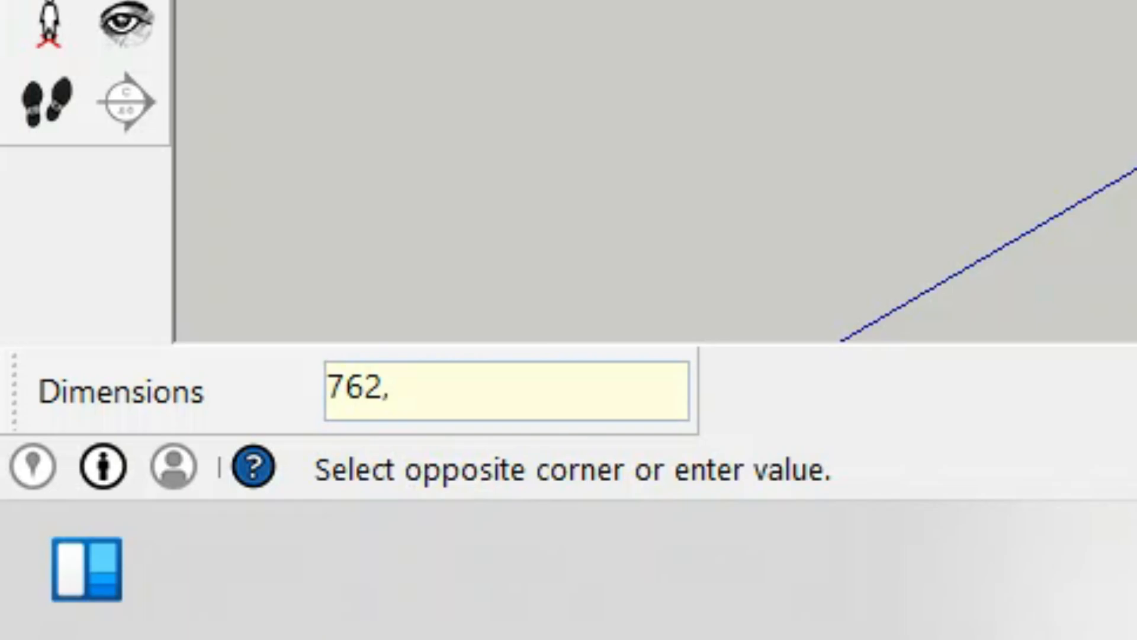
type(",507")
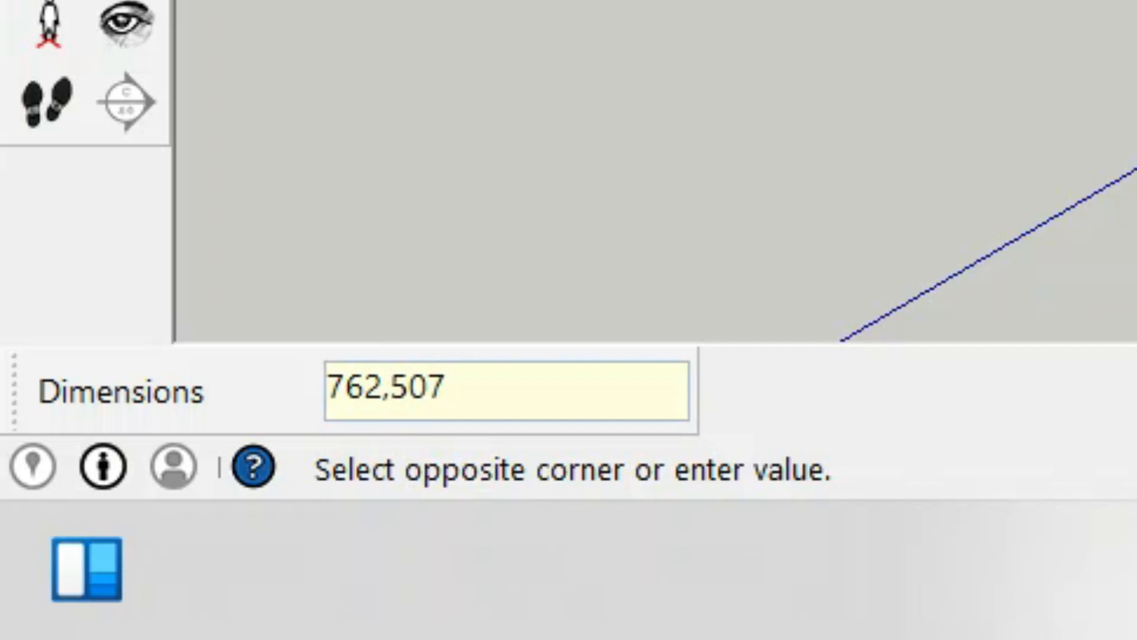
type(".")
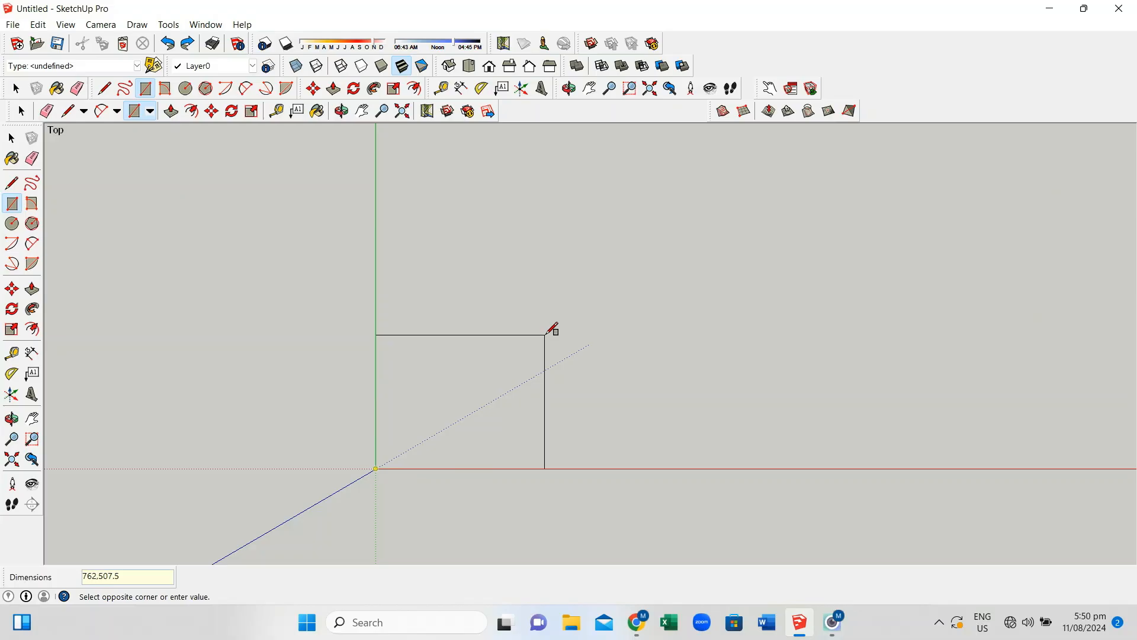
type("5")
key("Return")
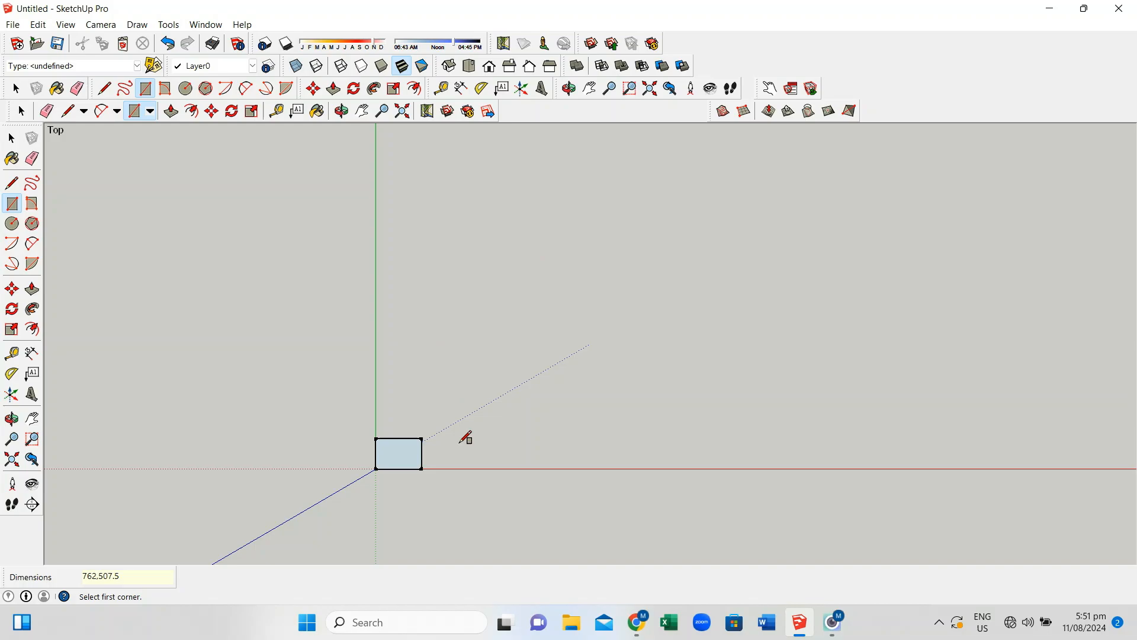
Zoom in and pan so the 762 × 507.5 mm sheet rectangle fills the middle of the view
scroll(444, 472, "up", 5)
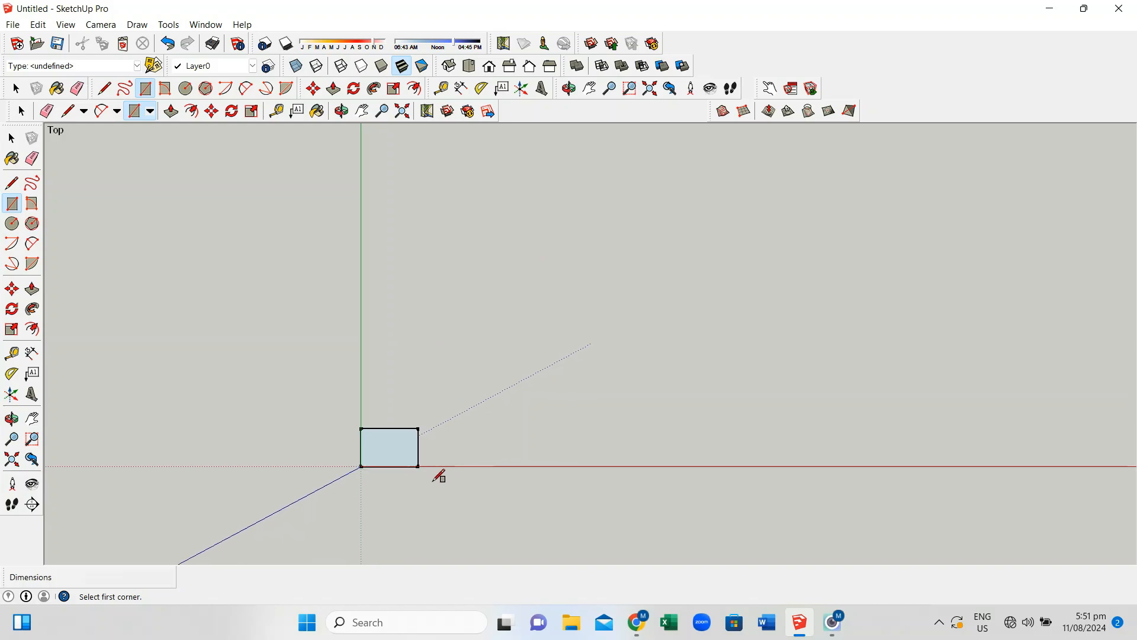
scroll(429, 431, "up", 3)
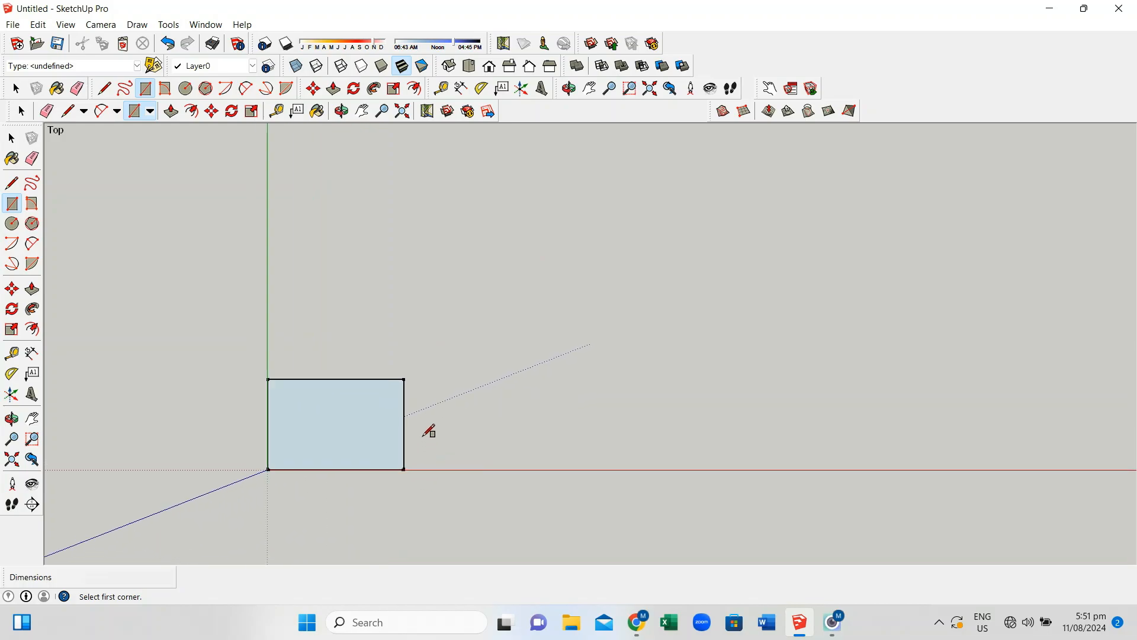
scroll(429, 431, "down", 1)
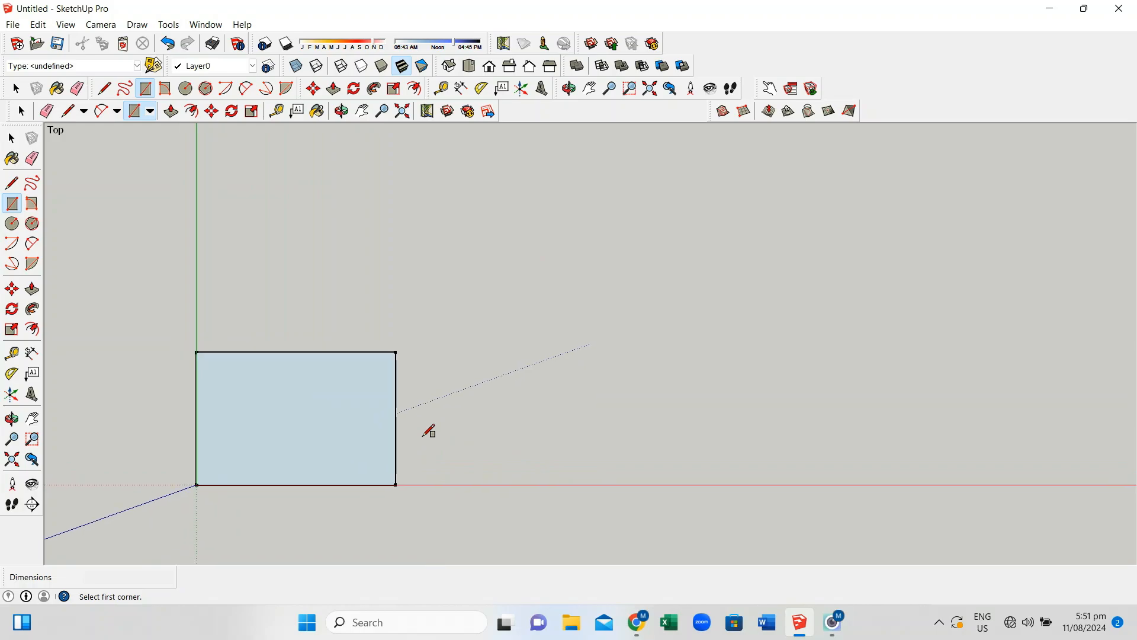
scroll(429, 431, "up", 2)
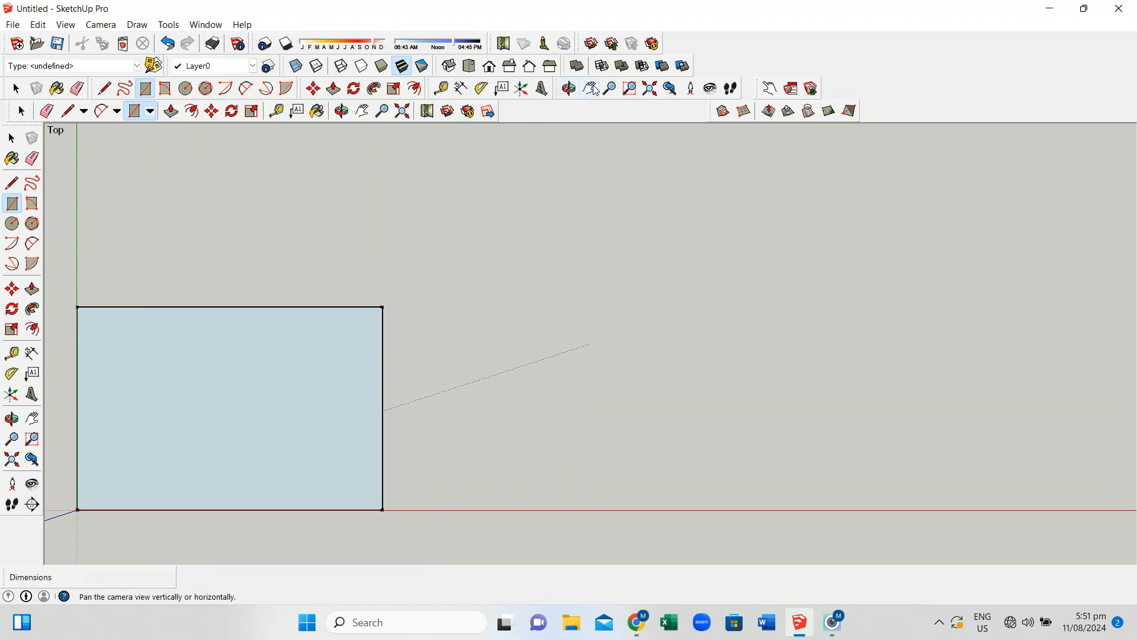
left_click(590, 88)
left_click_drag(439, 331, 744, 257)
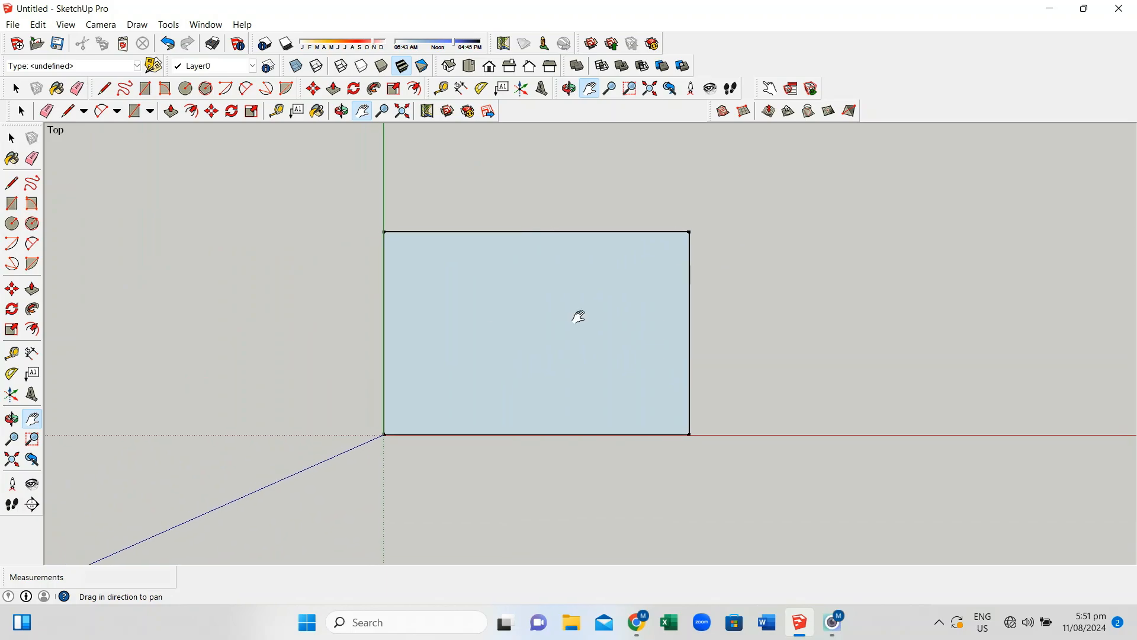
scroll(511, 335, "up", 3)
scroll(510, 336, "up", 1)
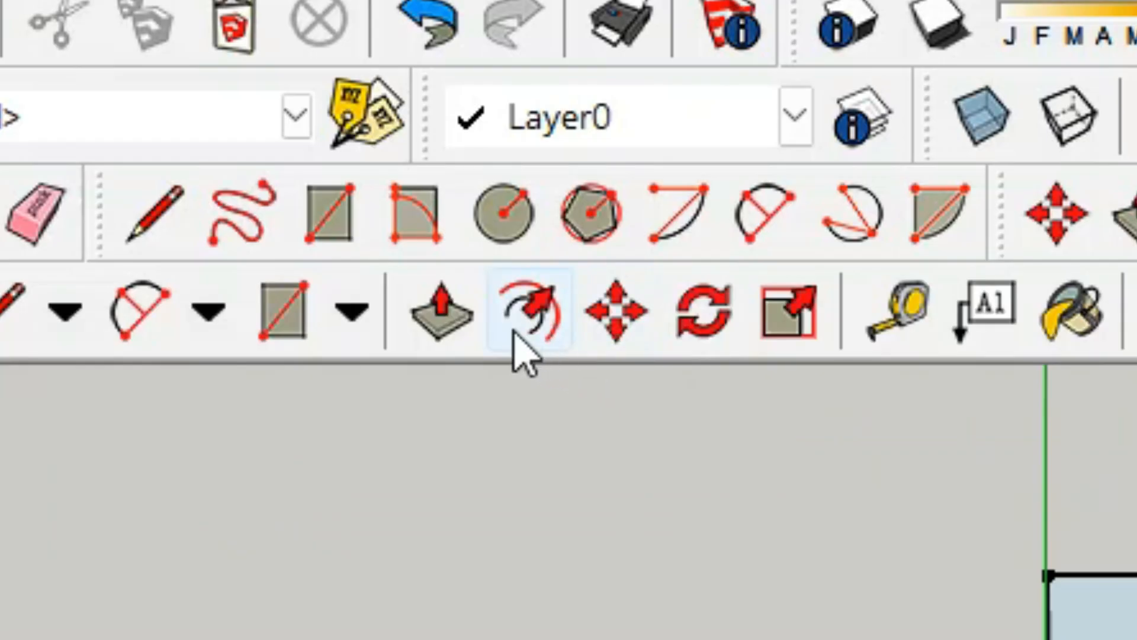
Offset the sheet face's edges slightly inward to create the inset border rectangle
left_click(514, 333)
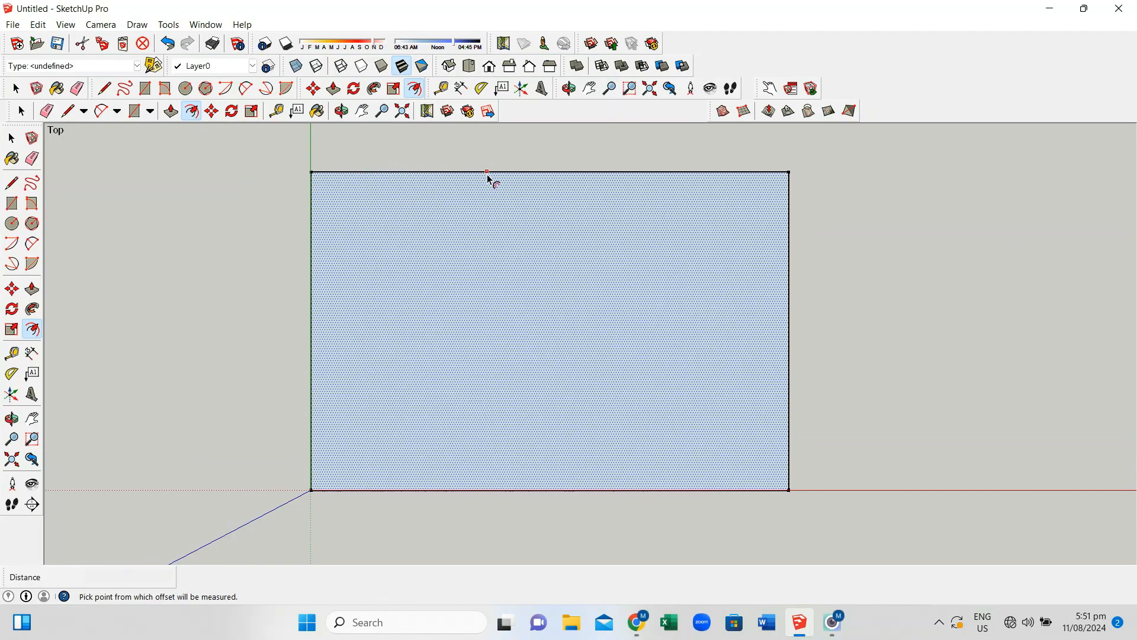
left_click(530, 179)
left_click(538, 180)
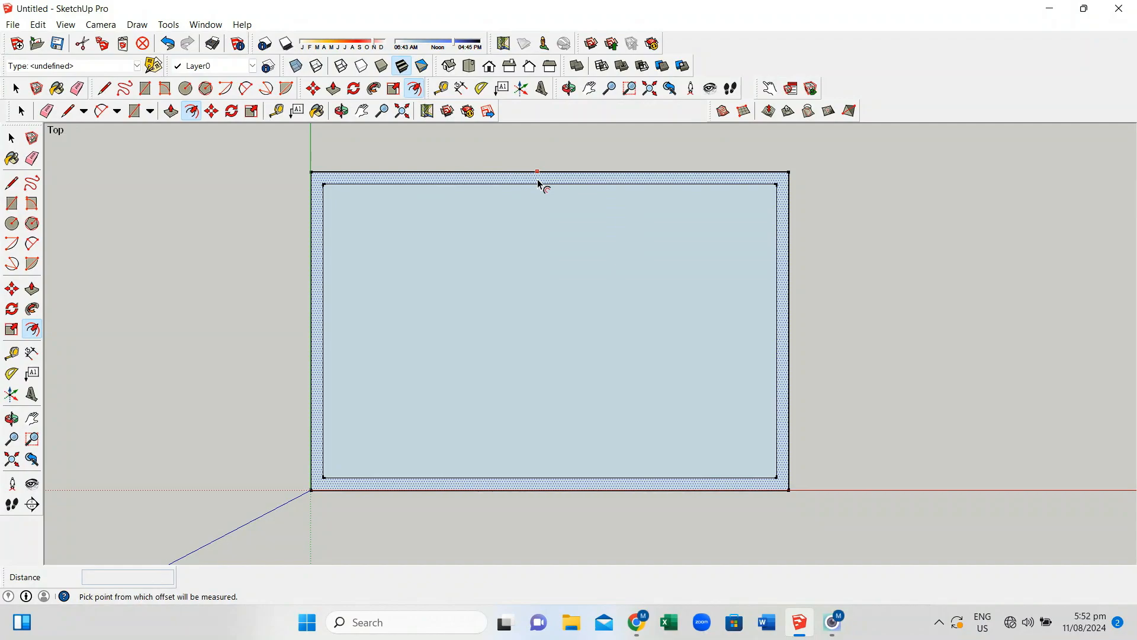
left_click(536, 189)
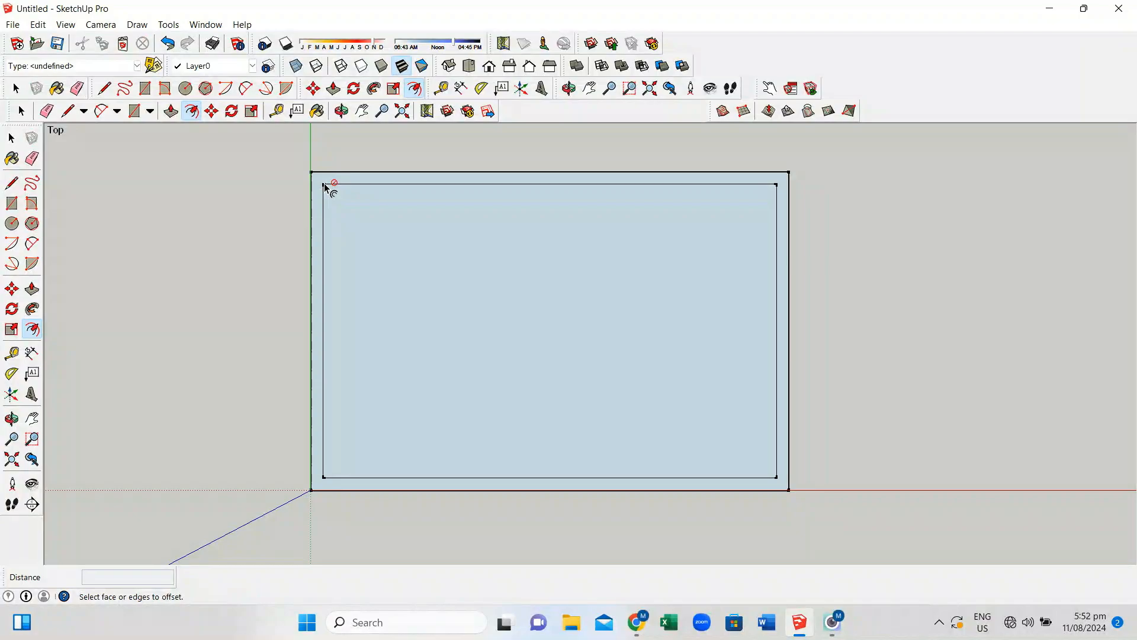
Draw a line down the inner border's left edge, from its top-left to bottom-left corner
left_click(105, 88)
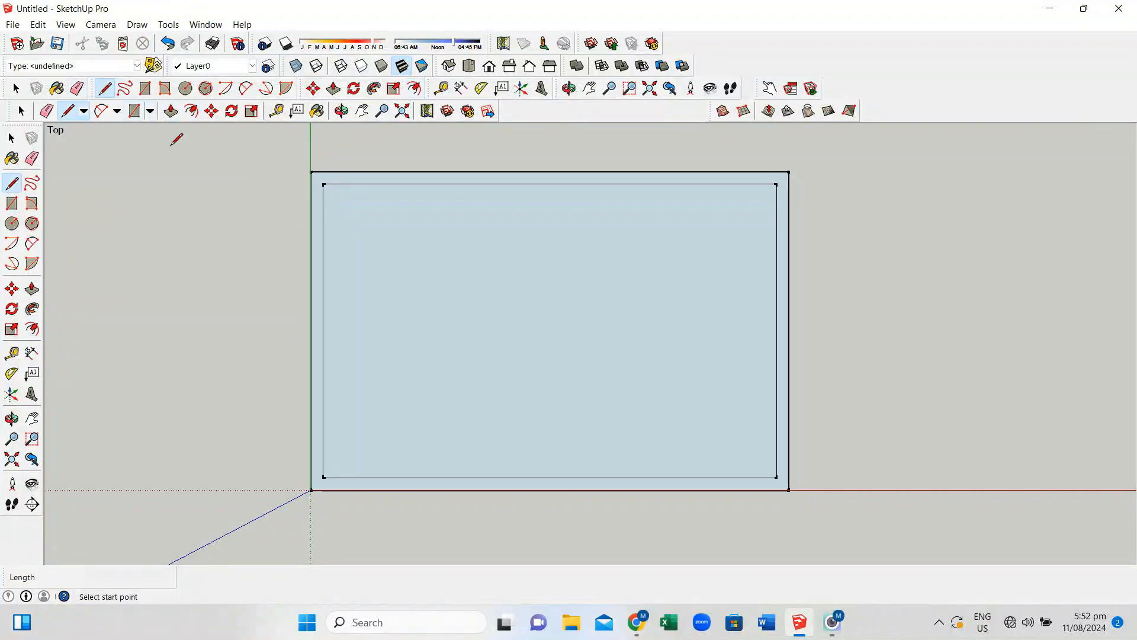
left_click(324, 184)
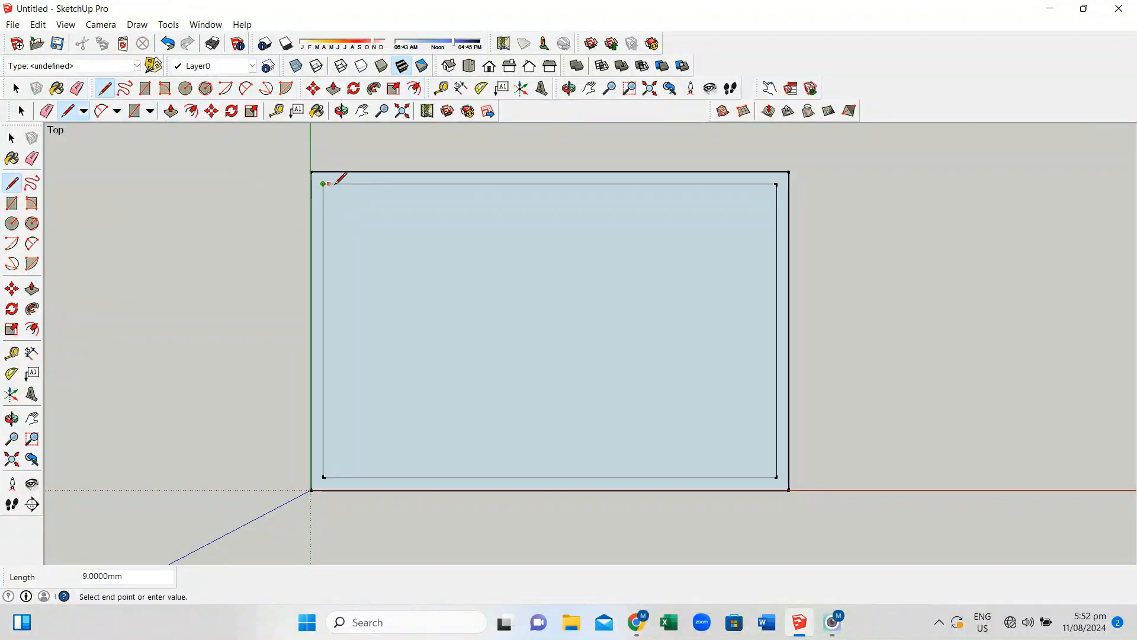
type("5")
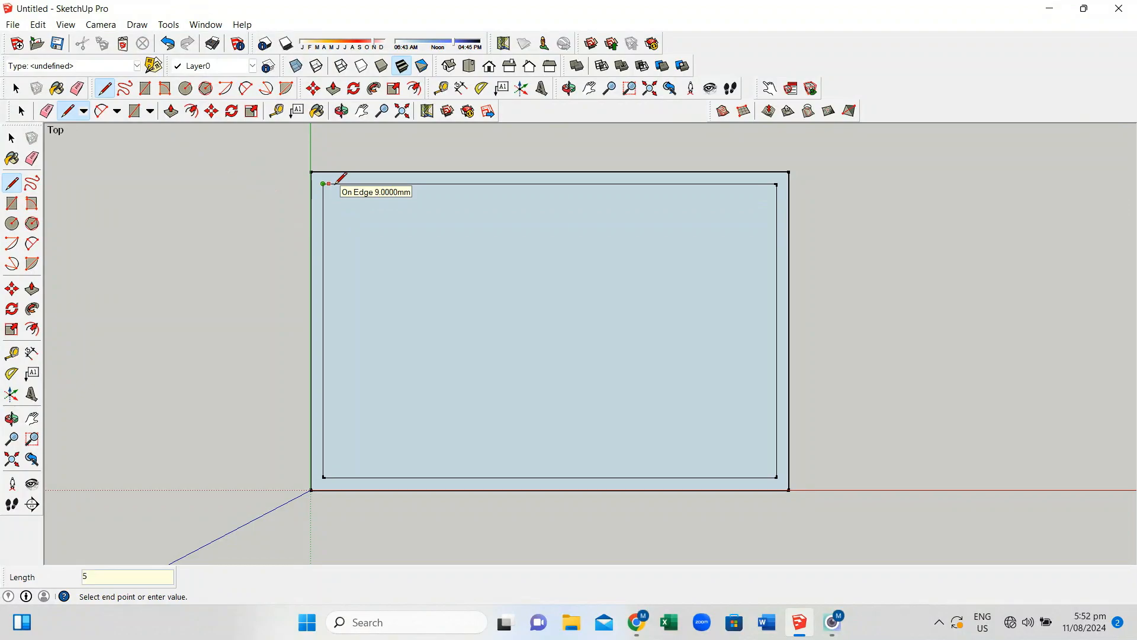
key("Return")
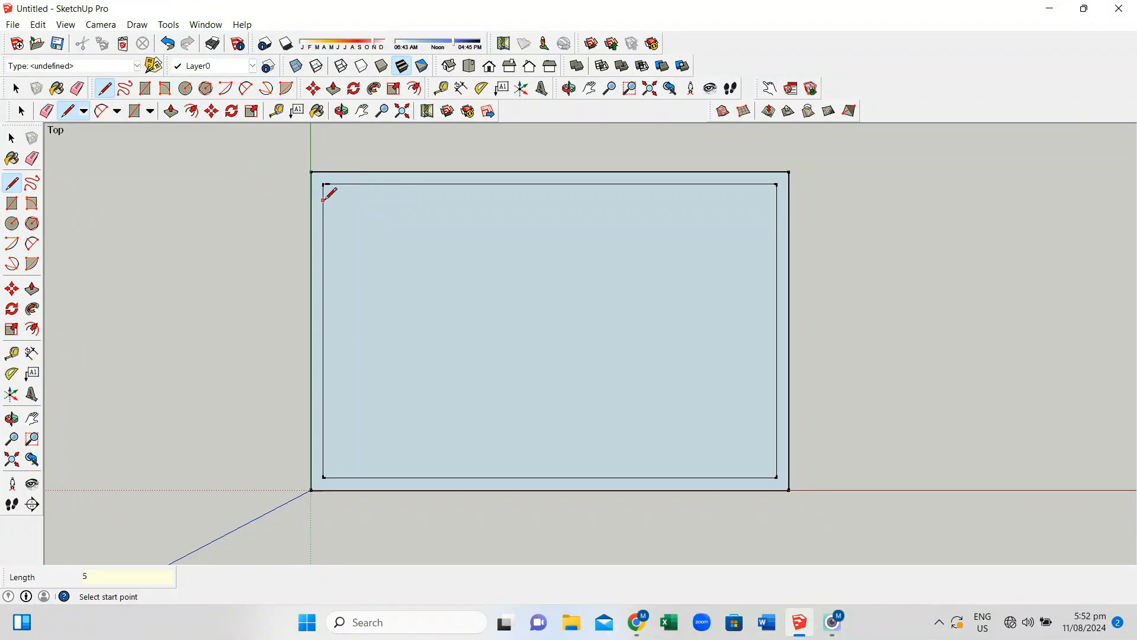
left_click(326, 183)
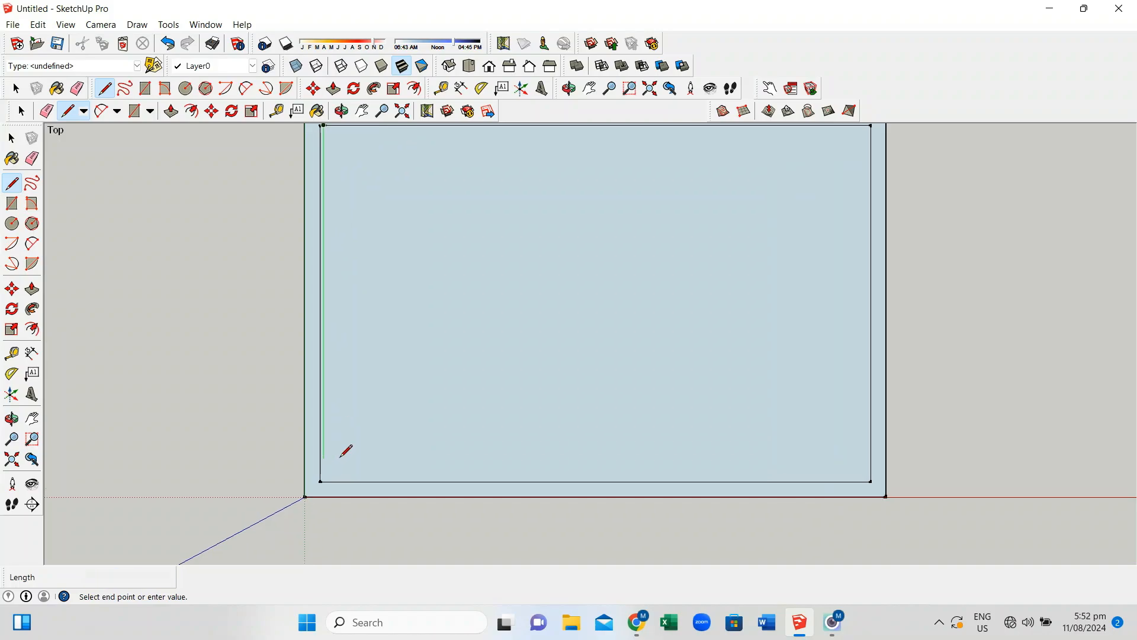
scroll(341, 458, "up", 2)
left_click(326, 481)
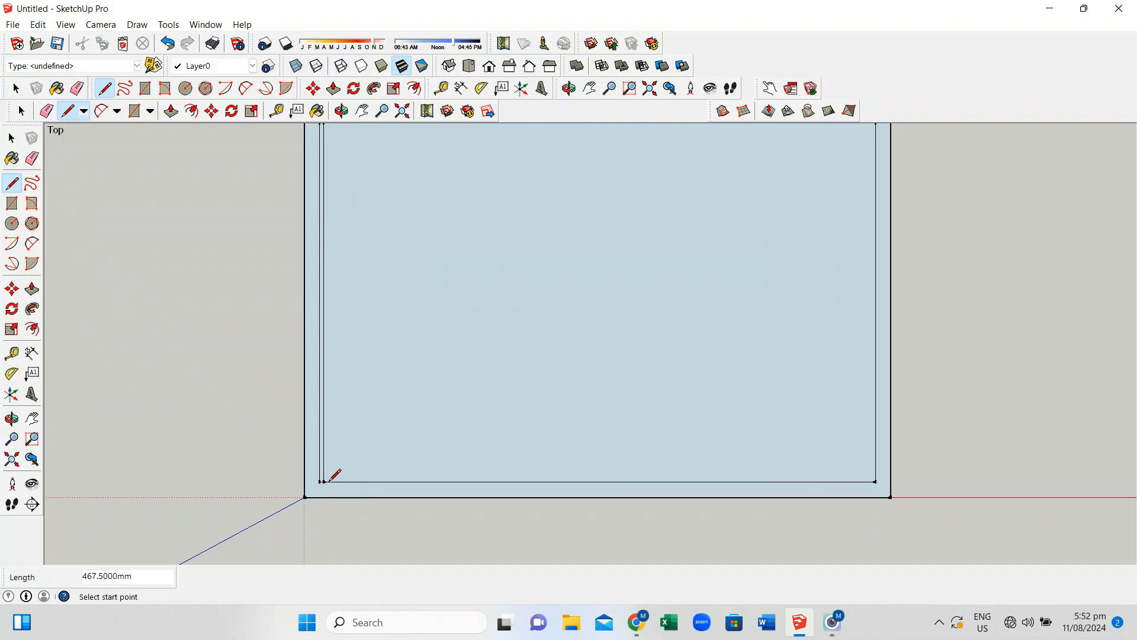
Erase the duplicate inner left edge and bring the sheet's edge back into view
left_click(82, 93)
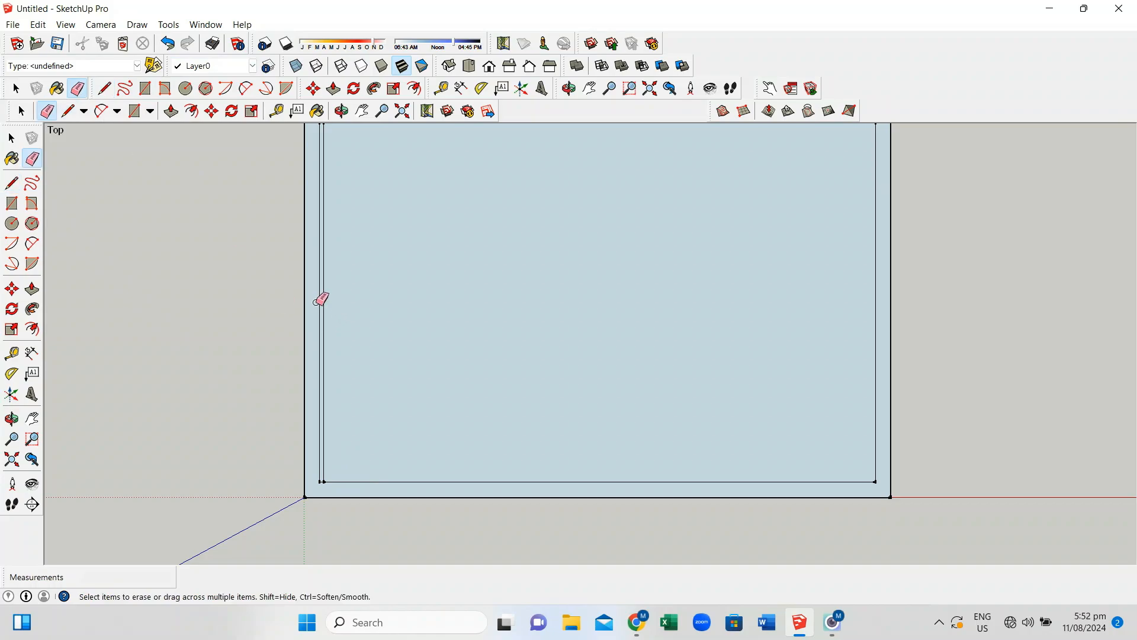
left_click(320, 299)
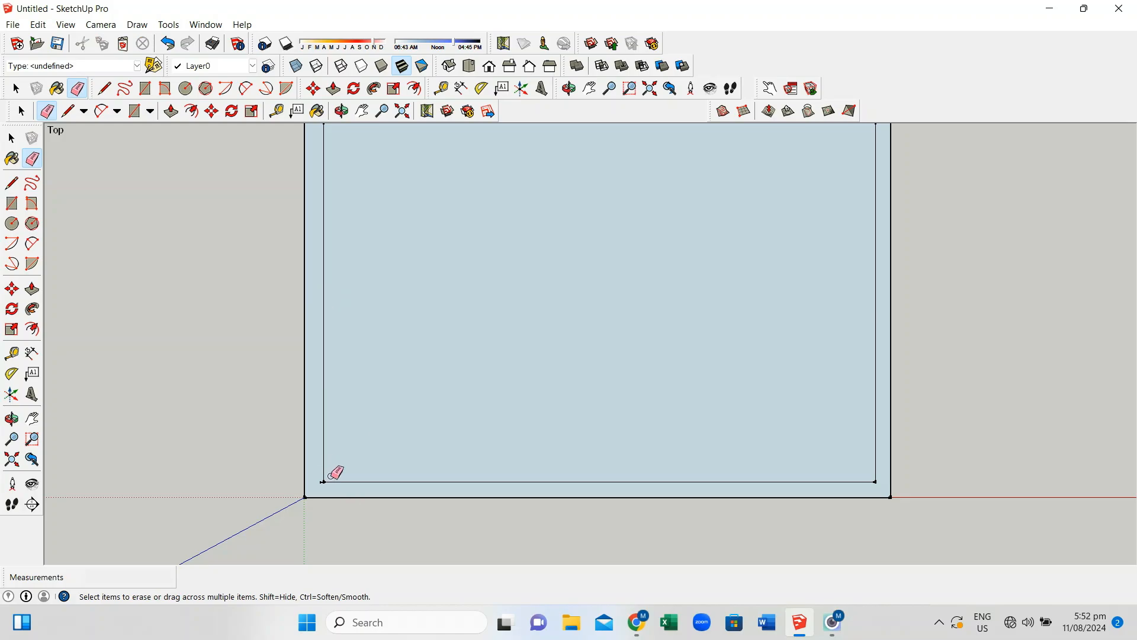
scroll(334, 474, "up", 2)
scroll(332, 487, "up", 2)
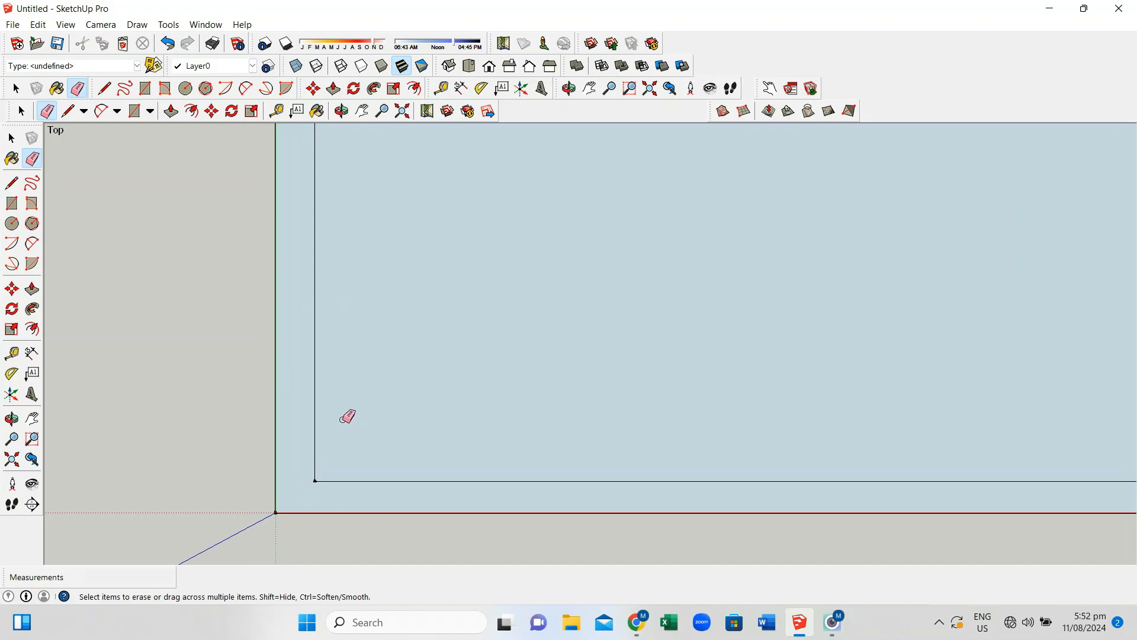
scroll(339, 419, "down", 3)
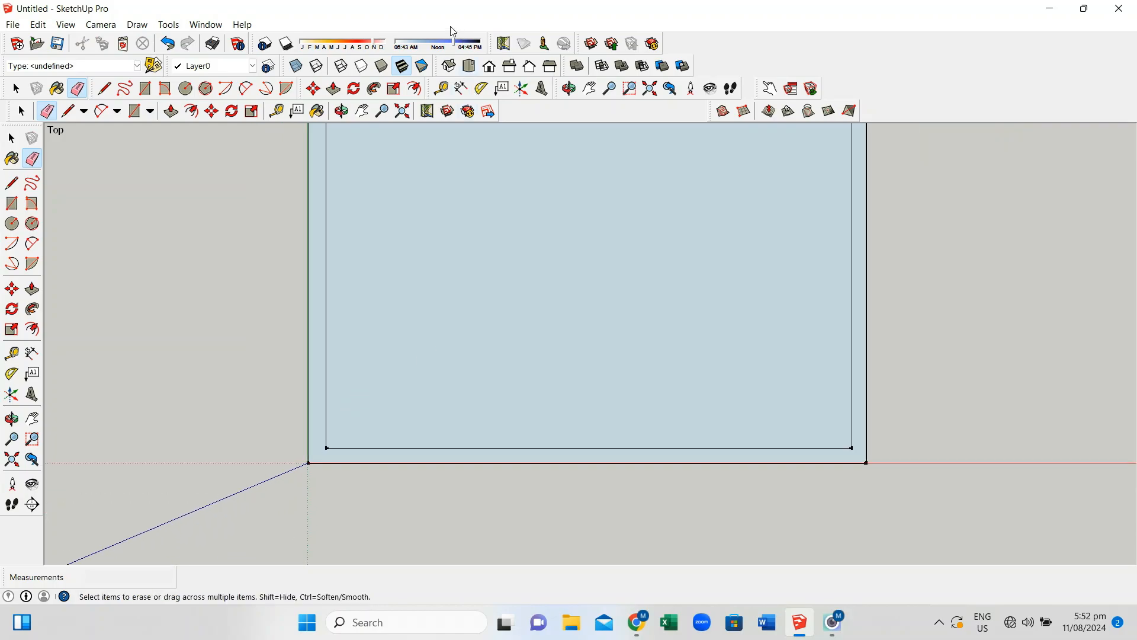
left_click(362, 111)
mouse_move(375, 173)
left_mouse_down()
mouse_move(421, 366)
mouse_move(410, 333)
left_mouse_up()
scroll(410, 333, "up", 3)
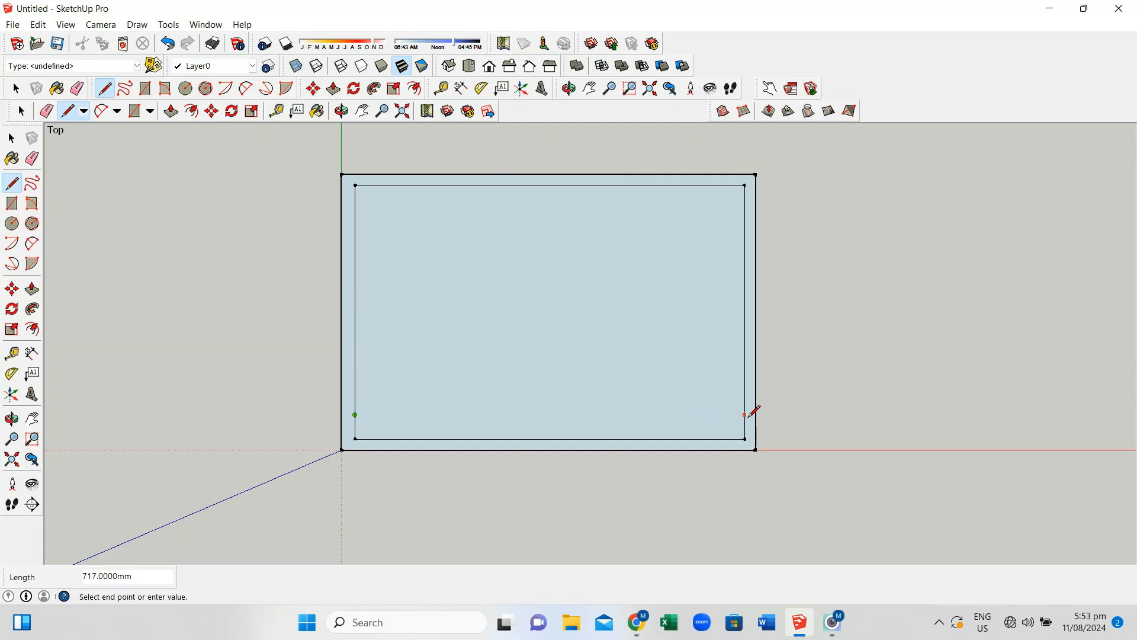
Draw a 717 mm line across the sheet's bottom and mark a point 9 mm up the inner left edge
left_click(744, 415)
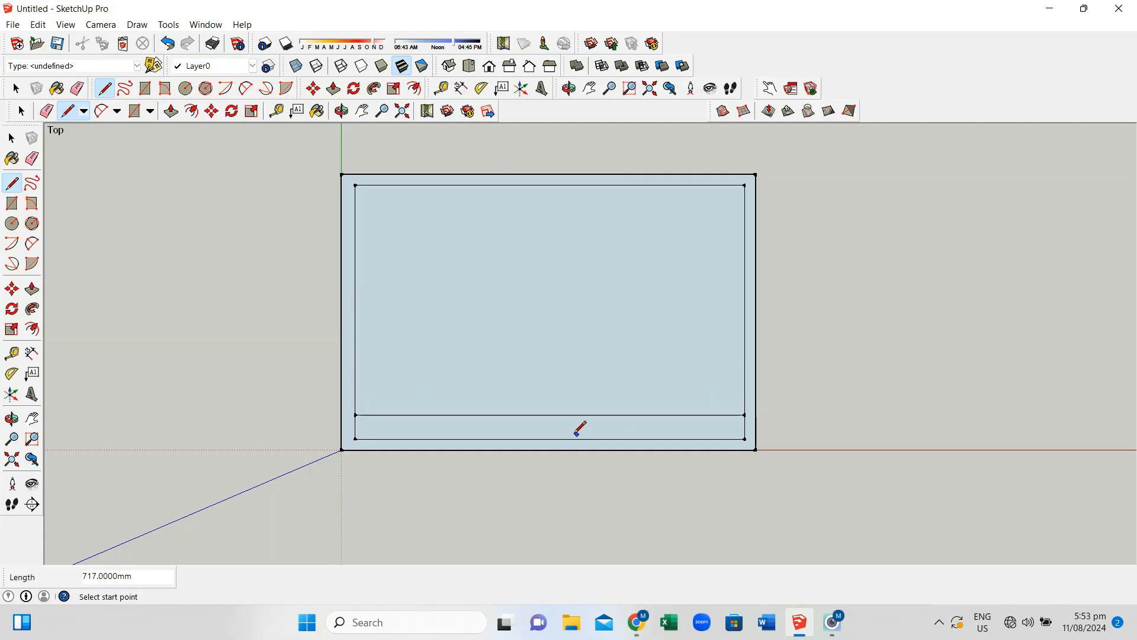
left_click(356, 415)
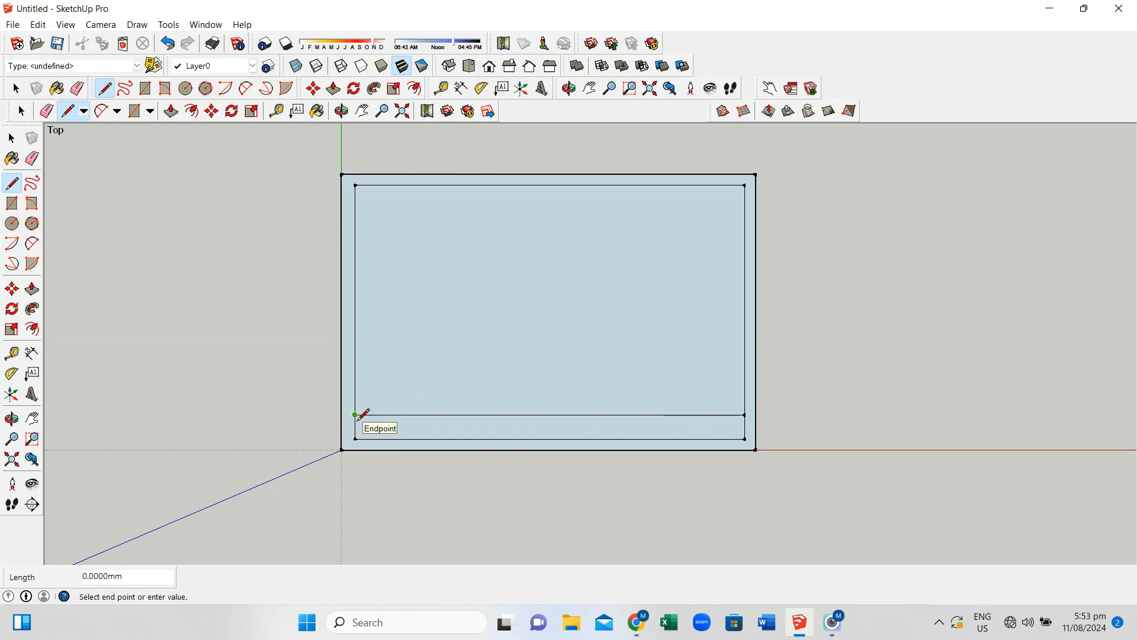
type("9")
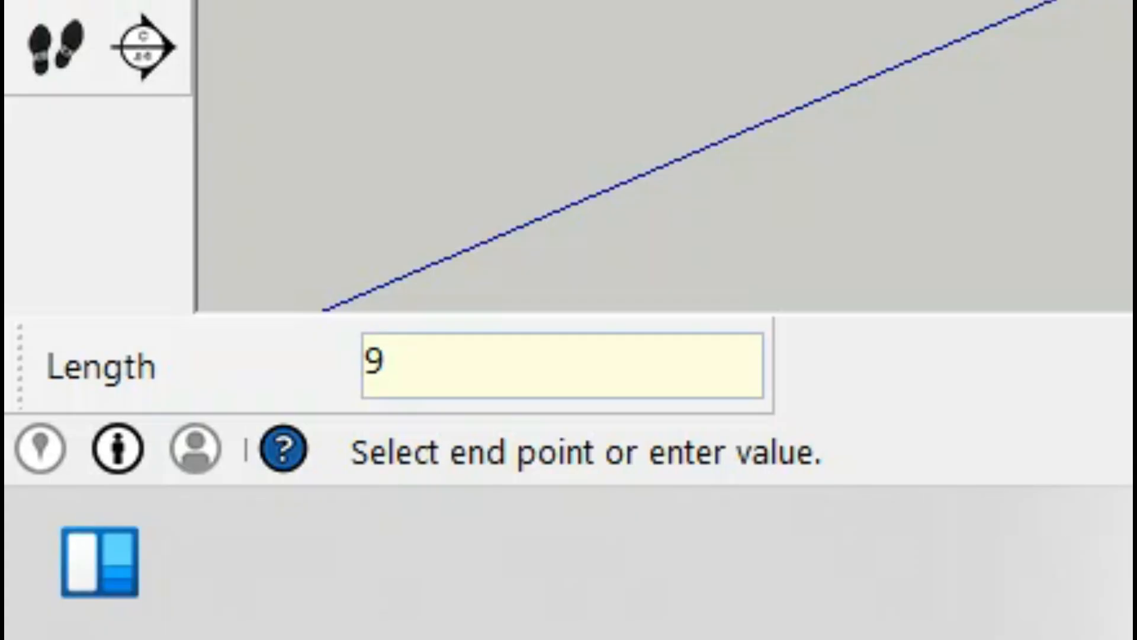
key("Return")
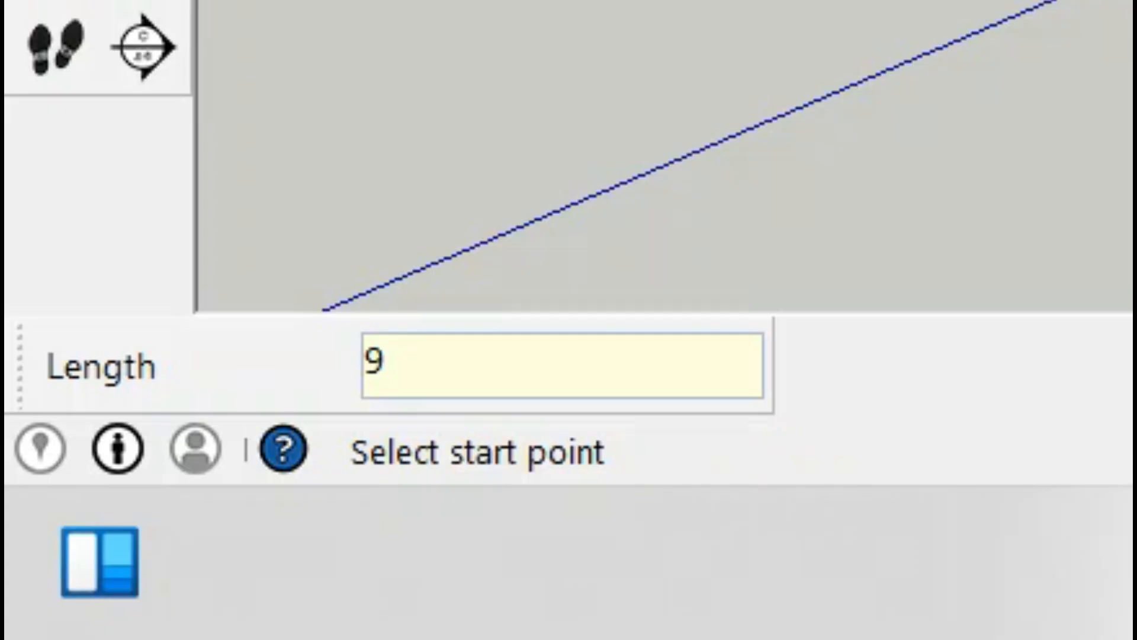
left_click(608, 408)
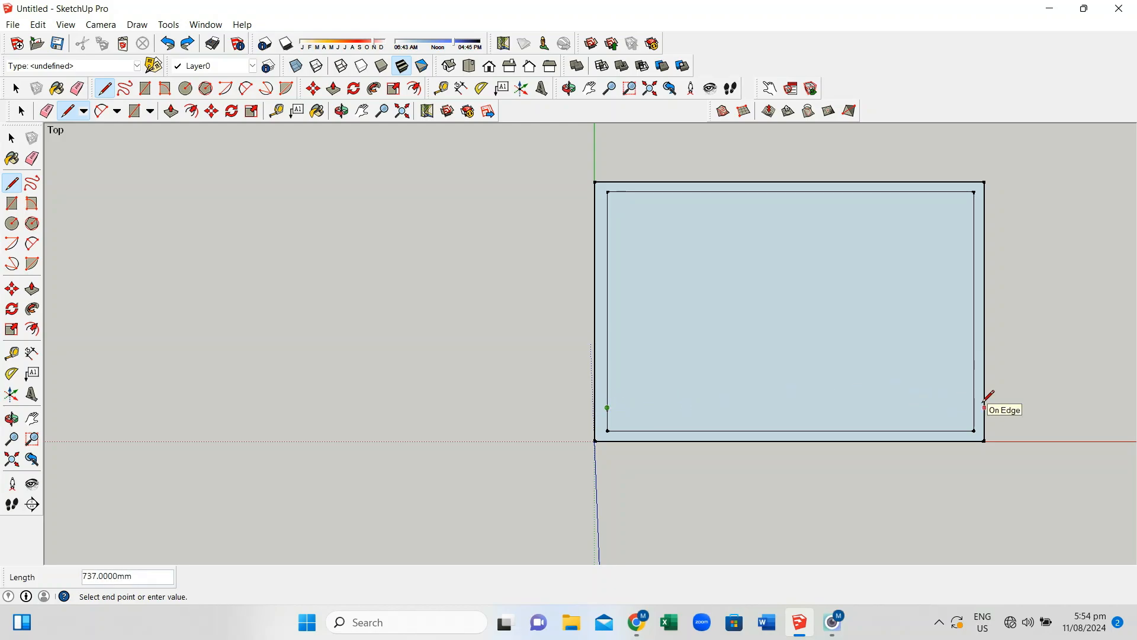
scroll(608, 407, "up", 3)
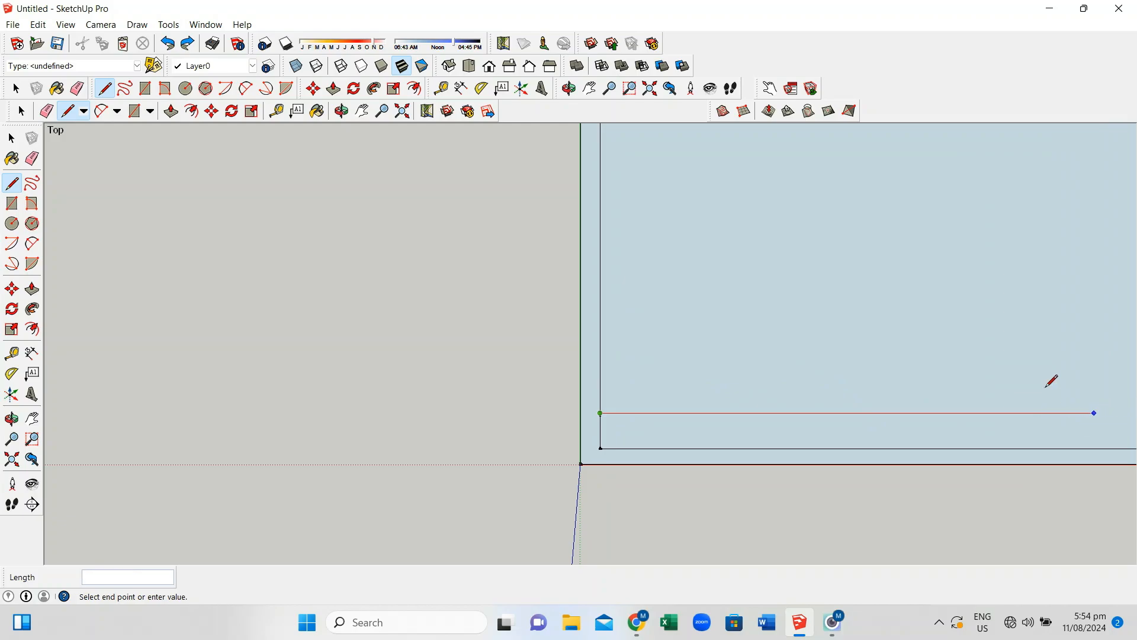
Pan the whole sheet back into view and finish the title block's top line at the right edge
left_click(590, 89)
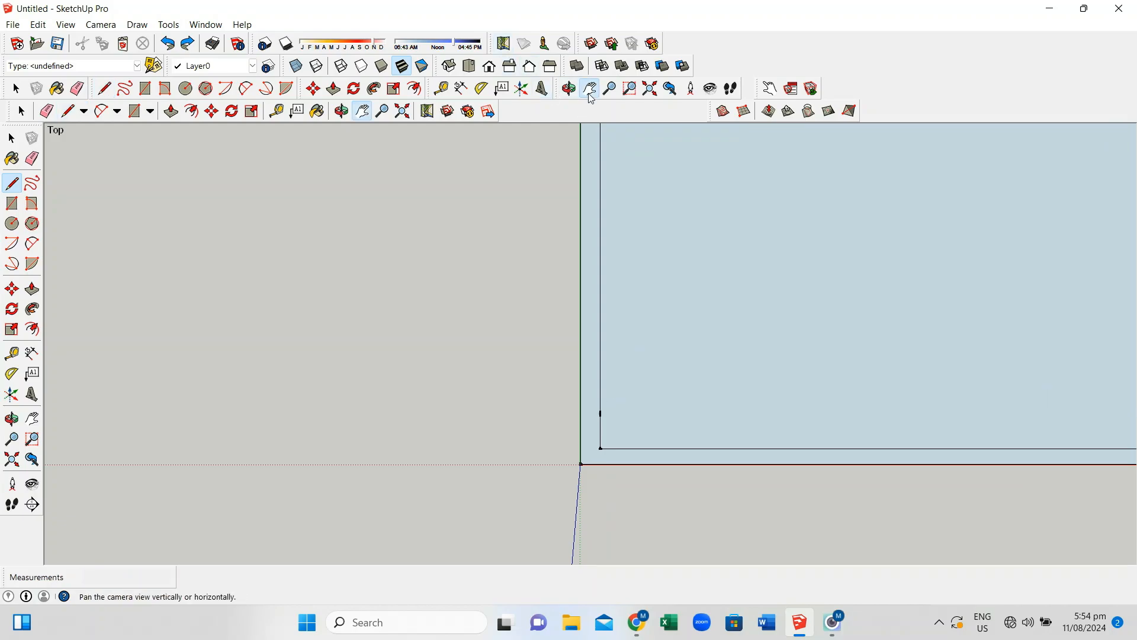
left_click_drag(653, 234, 439, 255)
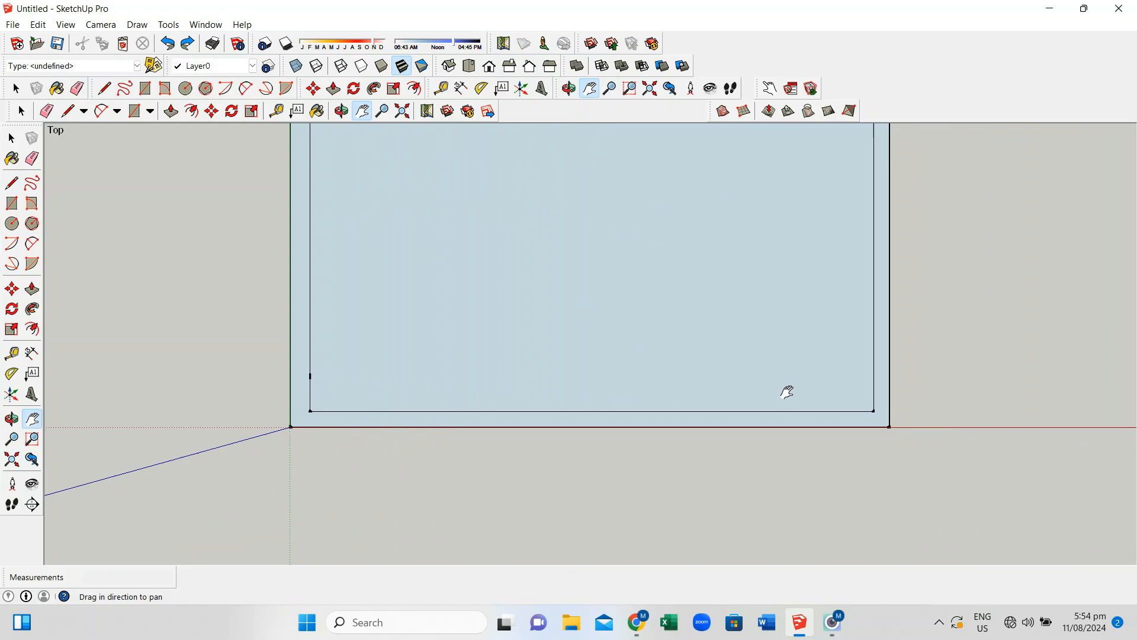
right_click(605, 243)
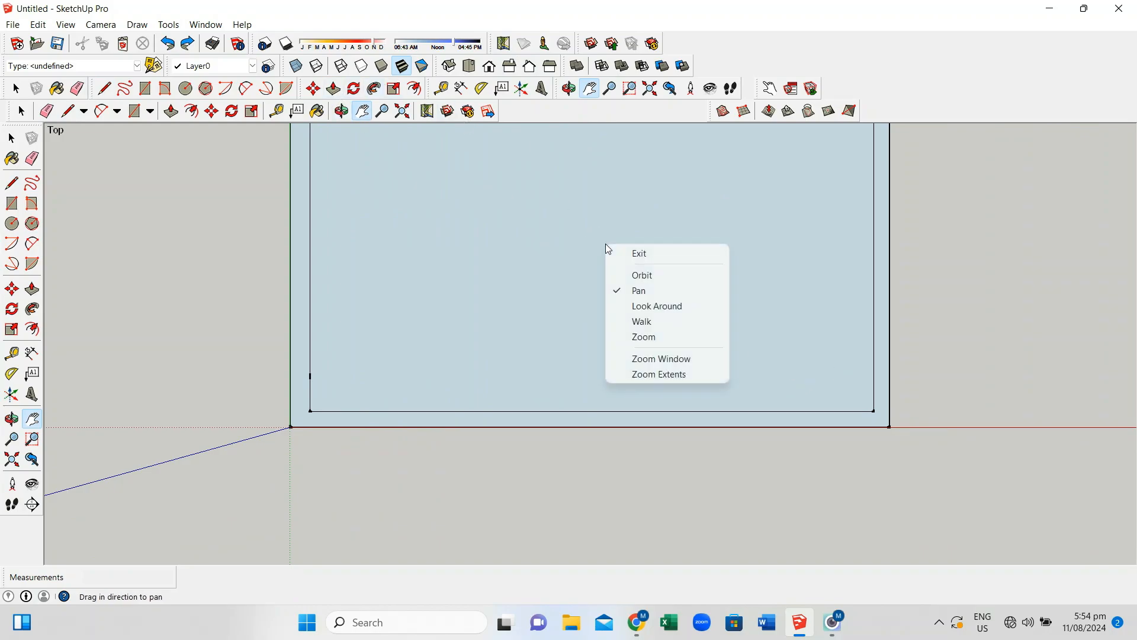
left_click(619, 252)
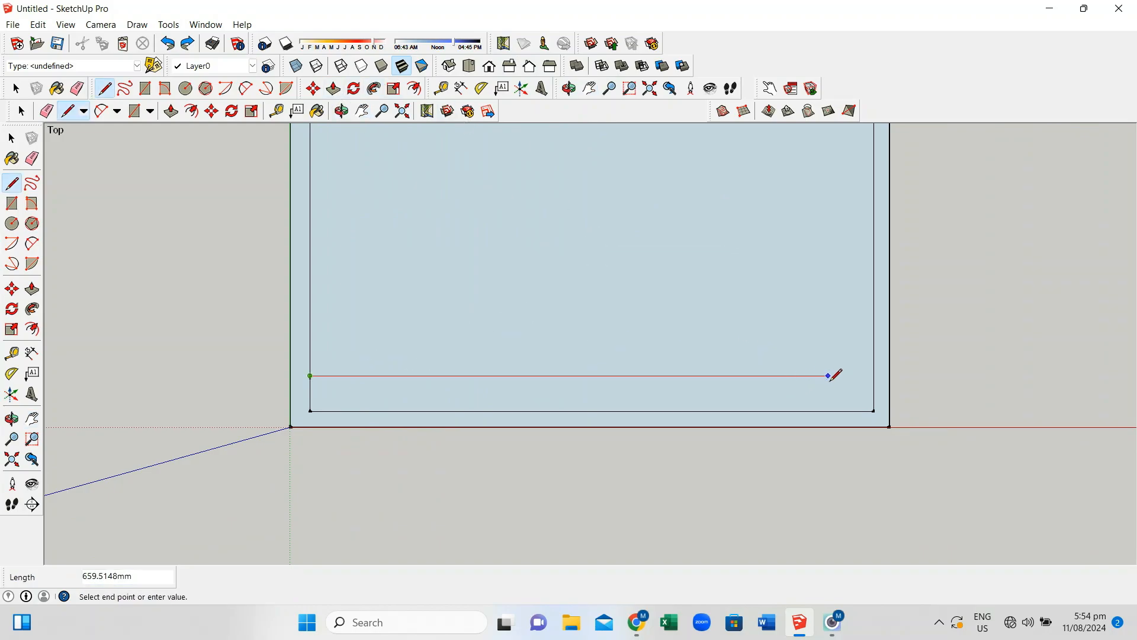
left_click(874, 375)
Add two more 717 mm horizontal lines, 9 mm below the top line and 9 mm above the bottom edge
left_click(310, 376)
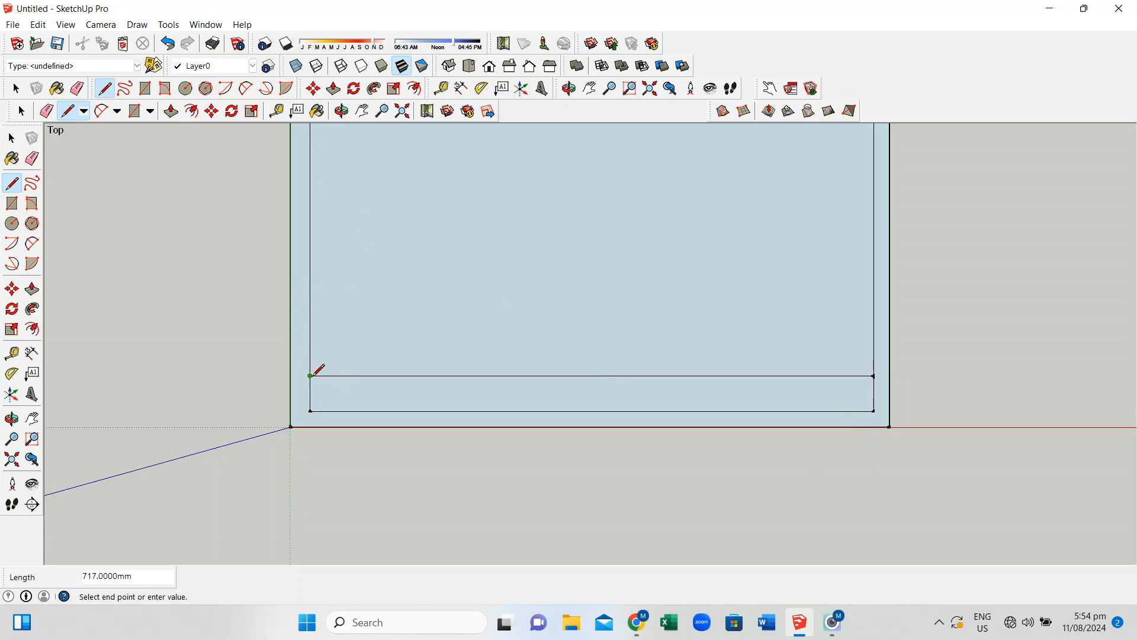
left_click(311, 383)
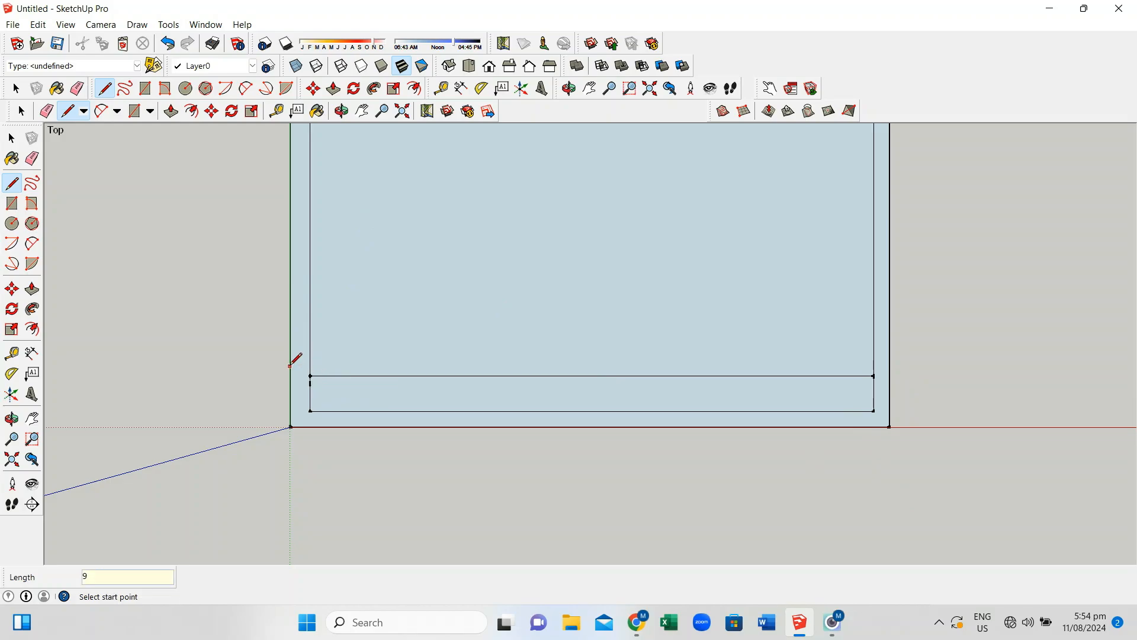
left_click(311, 383)
left_click(874, 382)
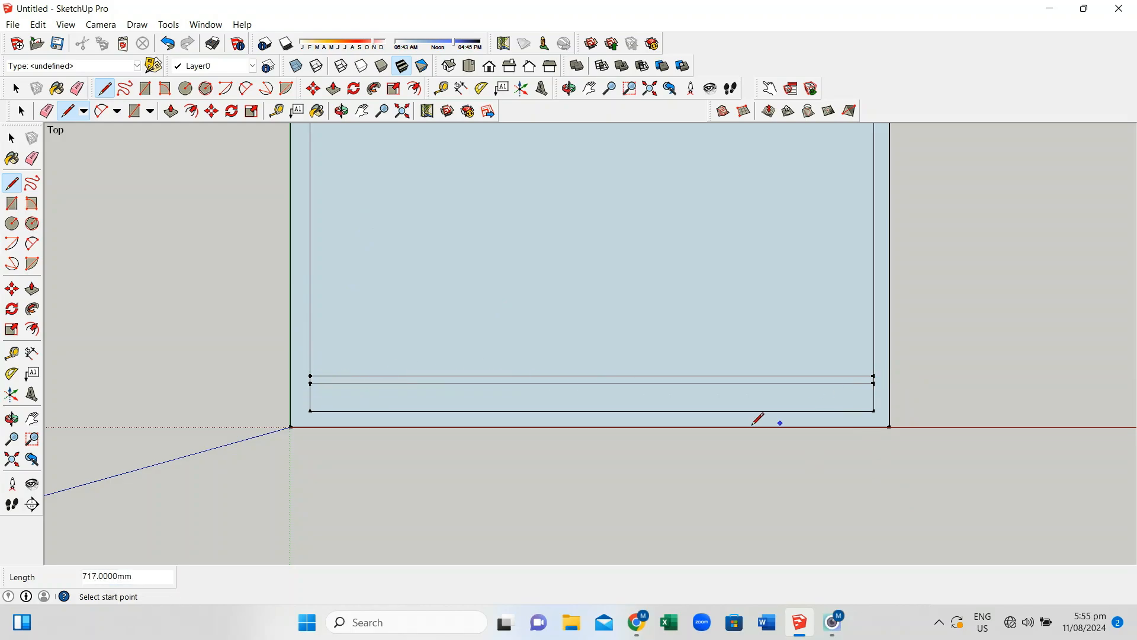
left_click(311, 411)
type("9")
key("Return")
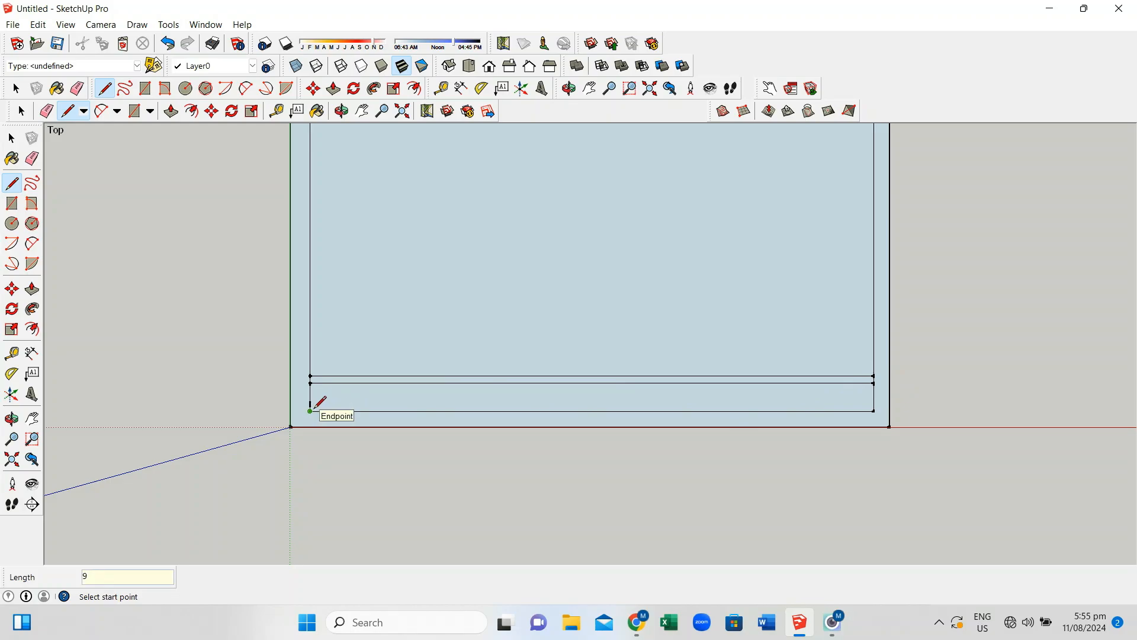
left_click(310, 404)
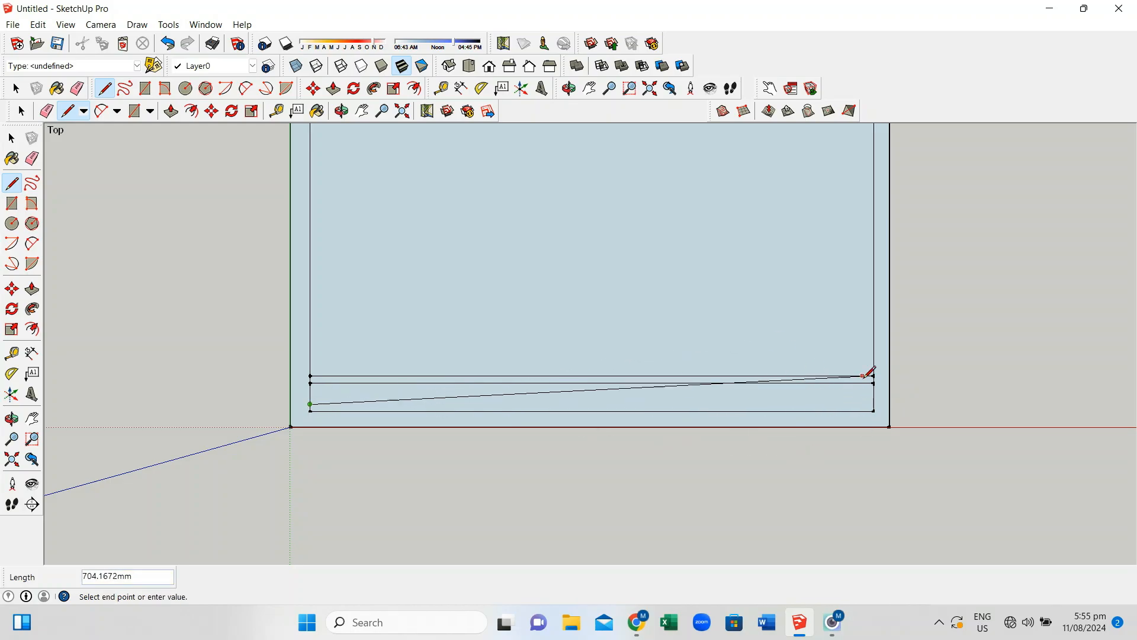
left_click(875, 404)
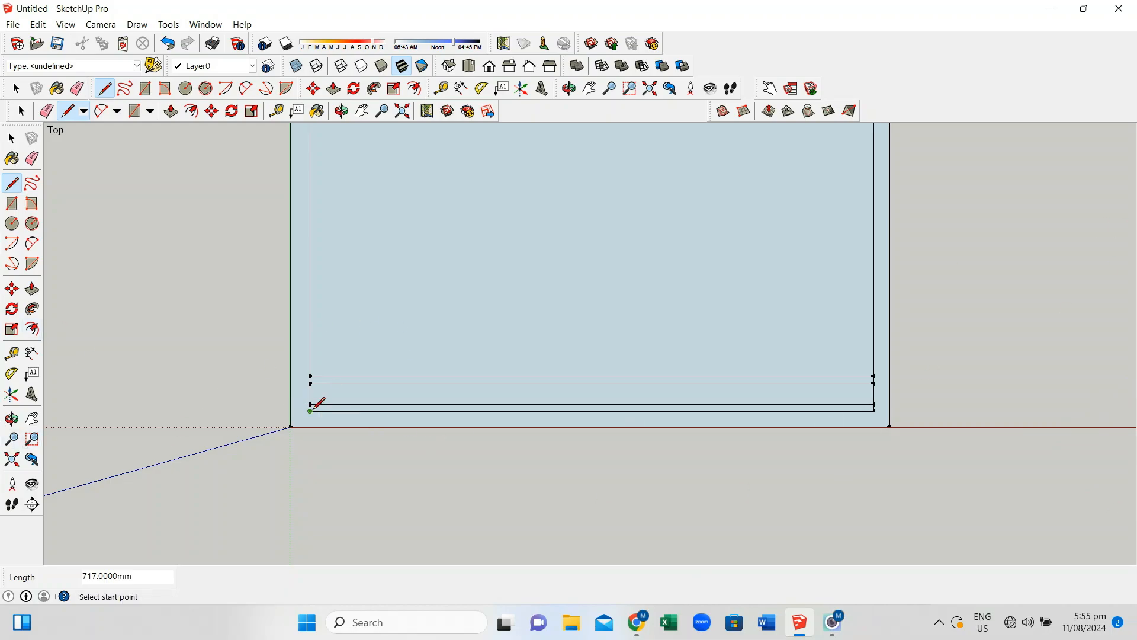
Draw vertical dividers at 158.55 mm and a further 130.55 mm along the title block's top rail
left_click(310, 375)
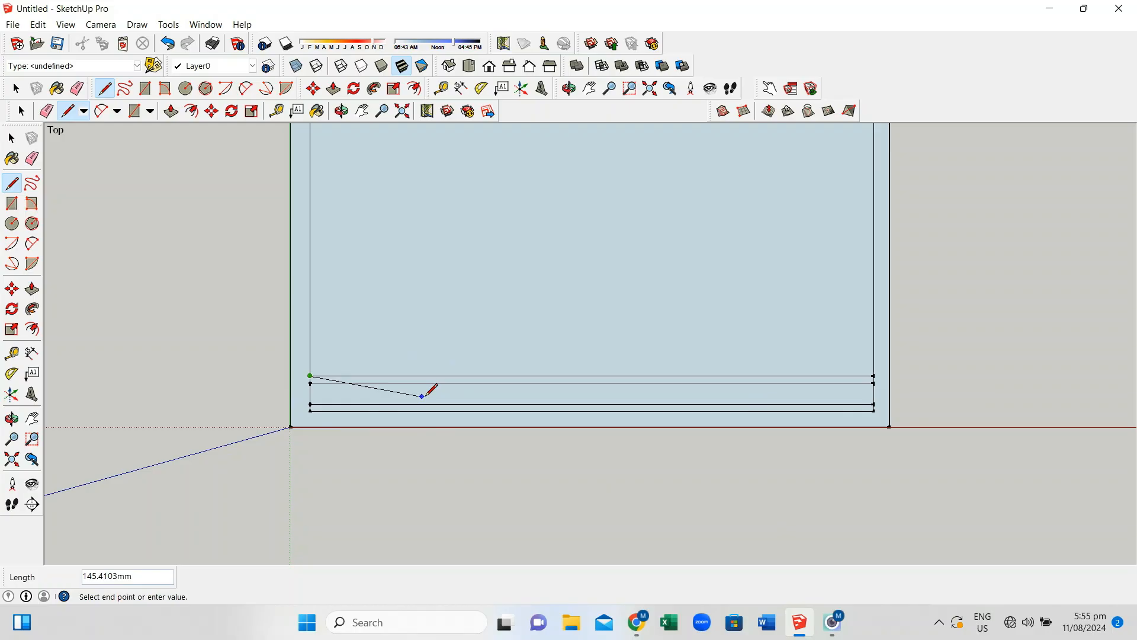
type("158")
type(".55")
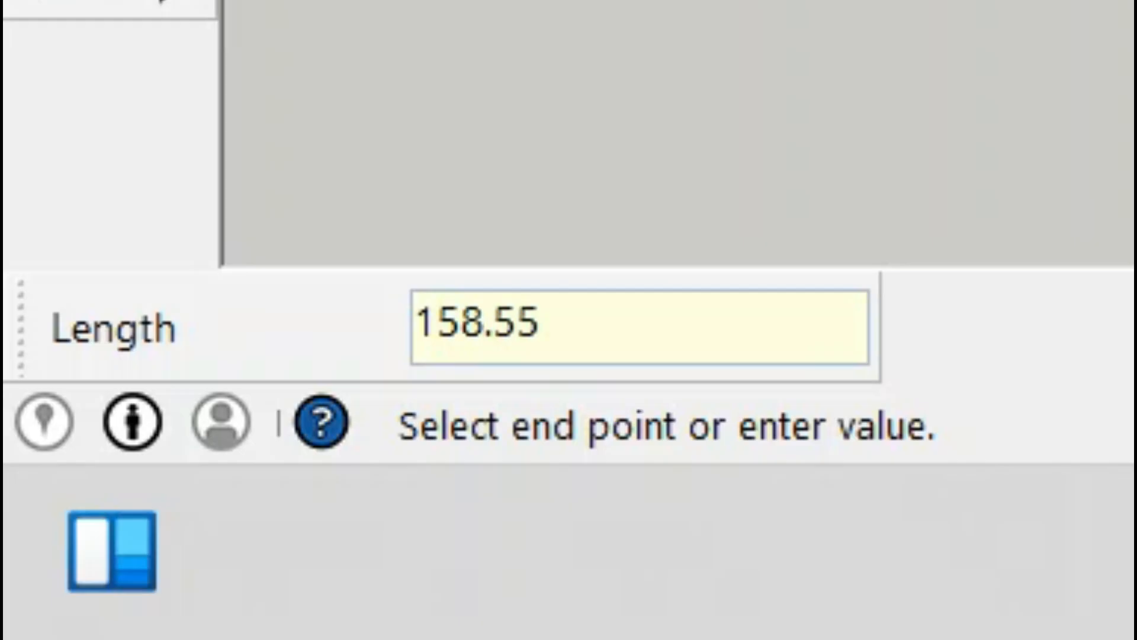
key("Return")
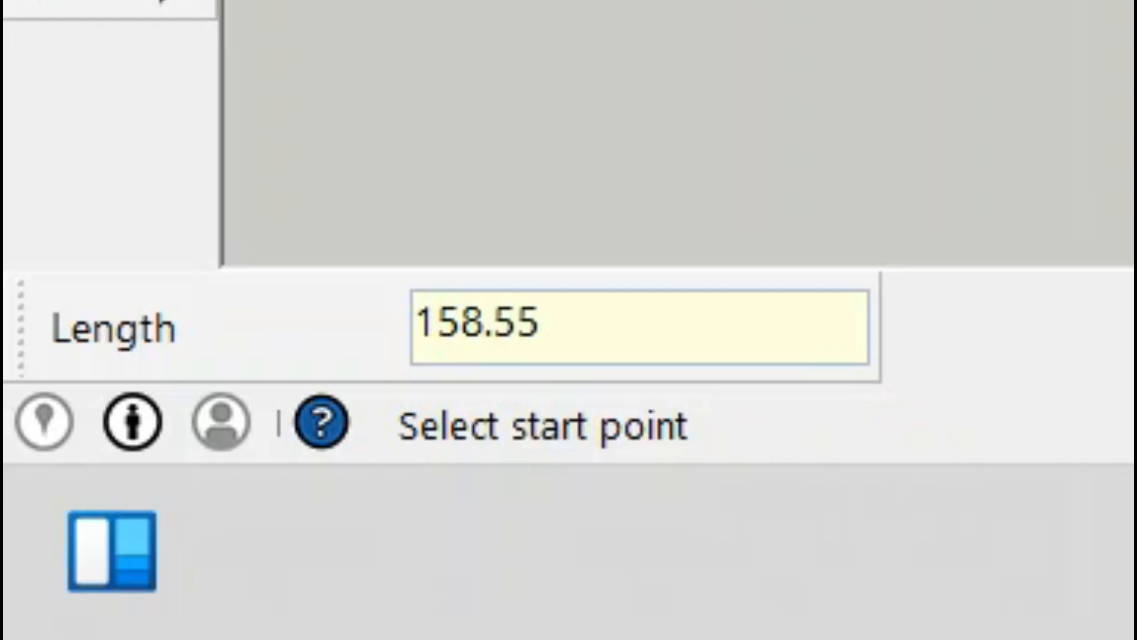
left_click(434, 376)
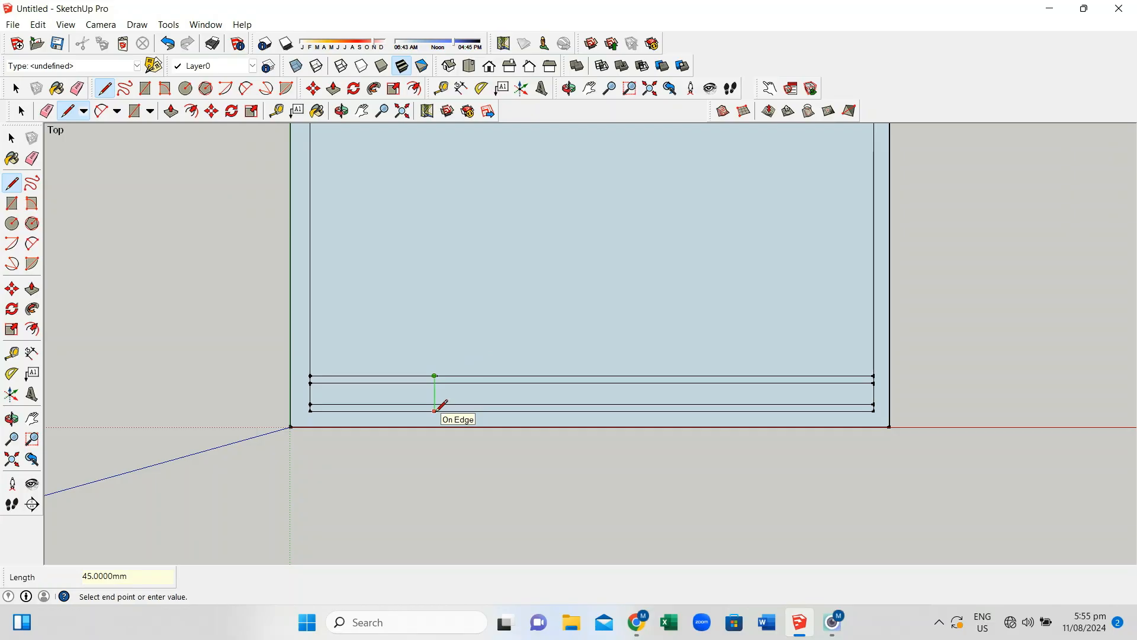
left_click(435, 410)
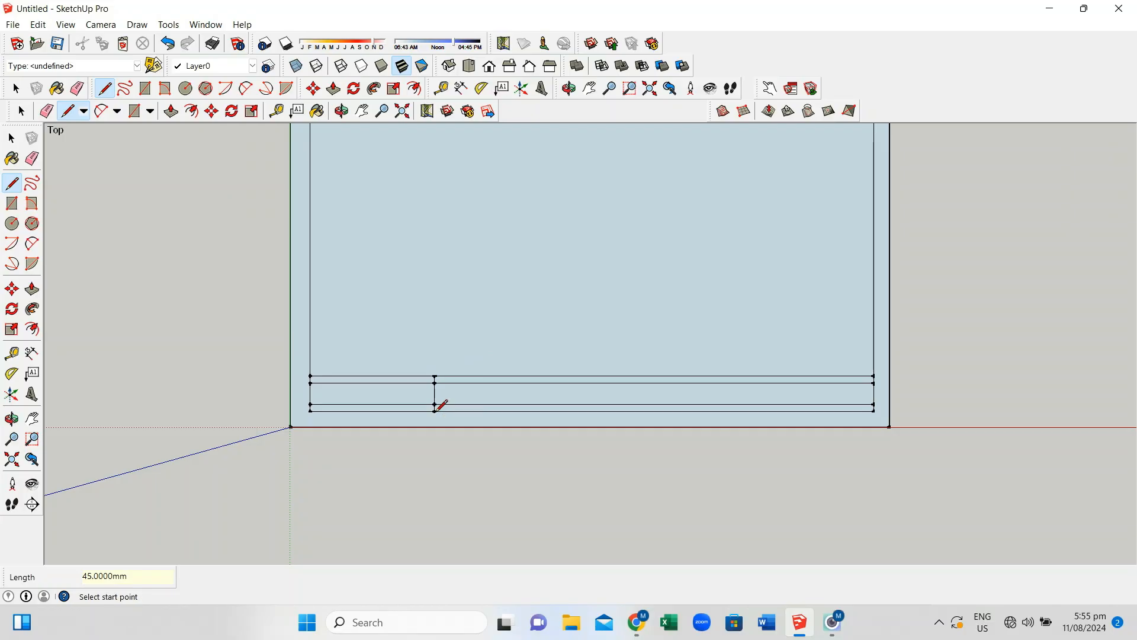
left_click(434, 375)
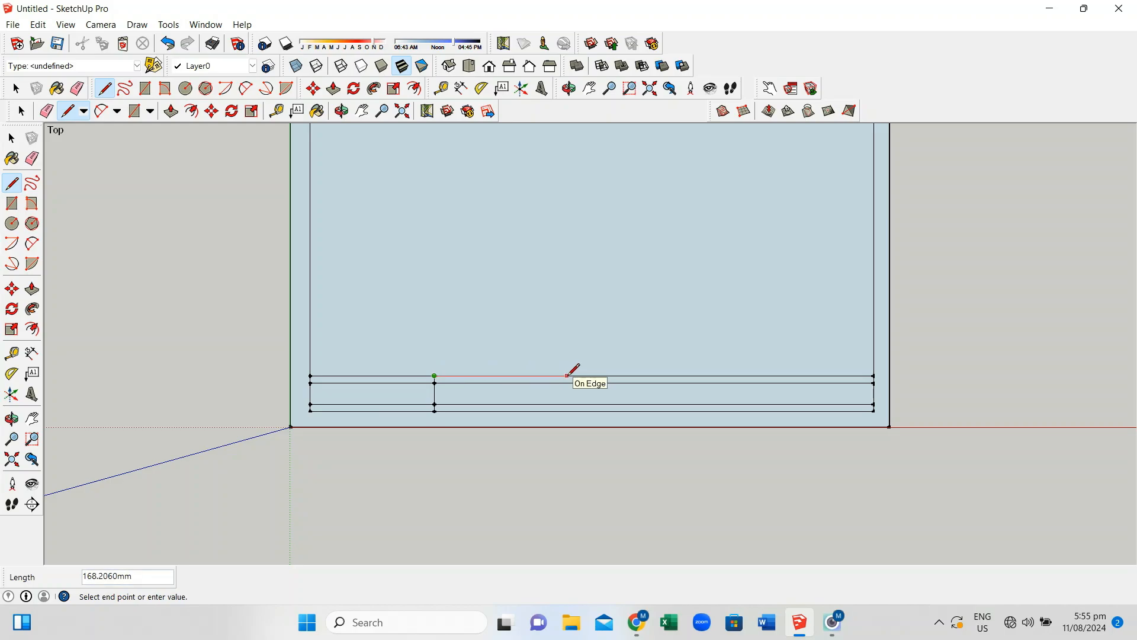
type("130.55")
key("Return")
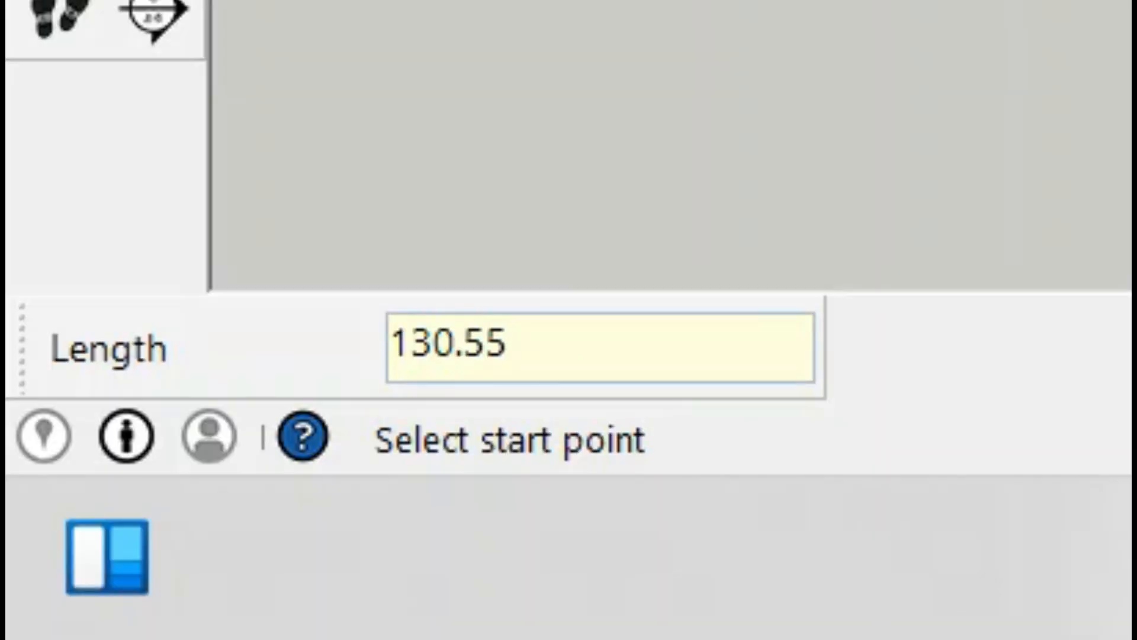
left_click(538, 376)
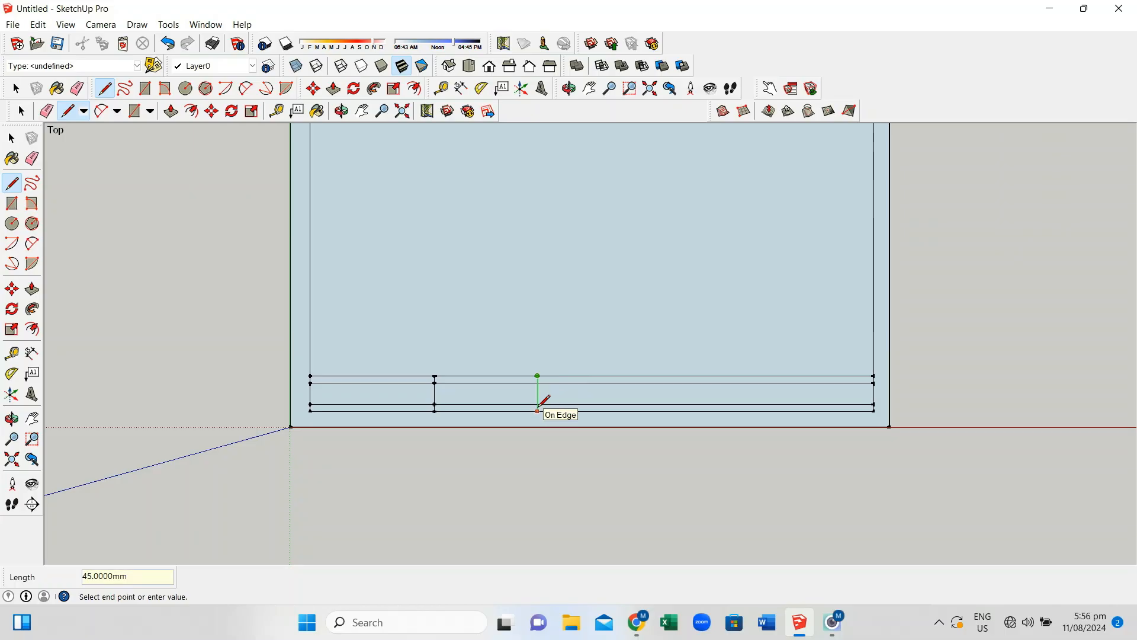
left_click(537, 410)
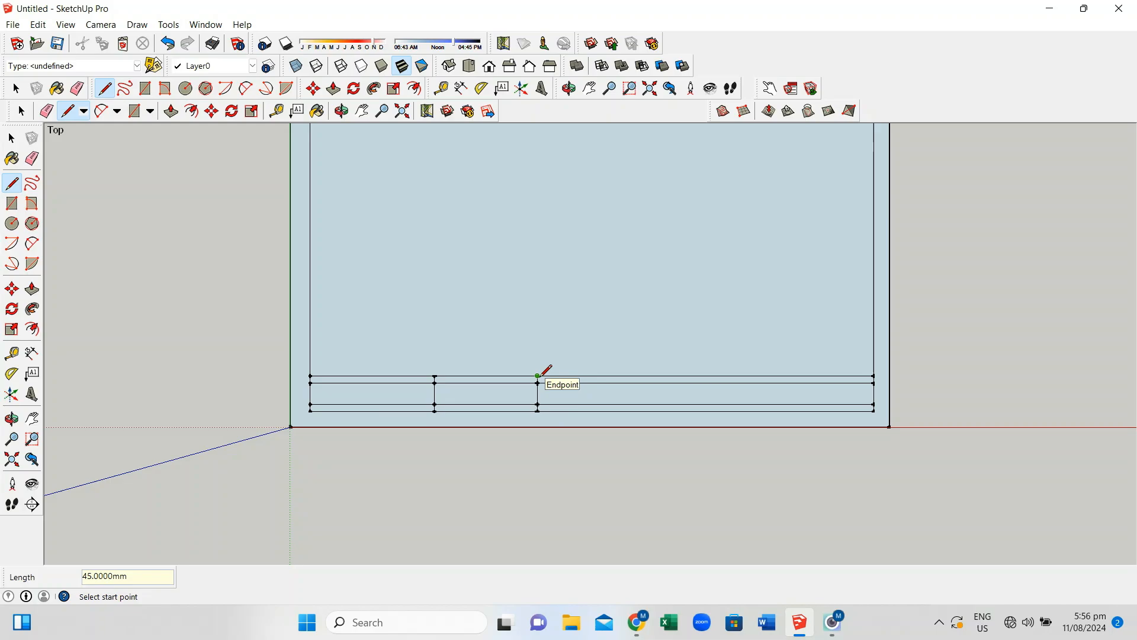
Add a divider a further 147 mm along, then mark 133.5 mm and 90.7 mm points on the top rail
left_click(537, 376)
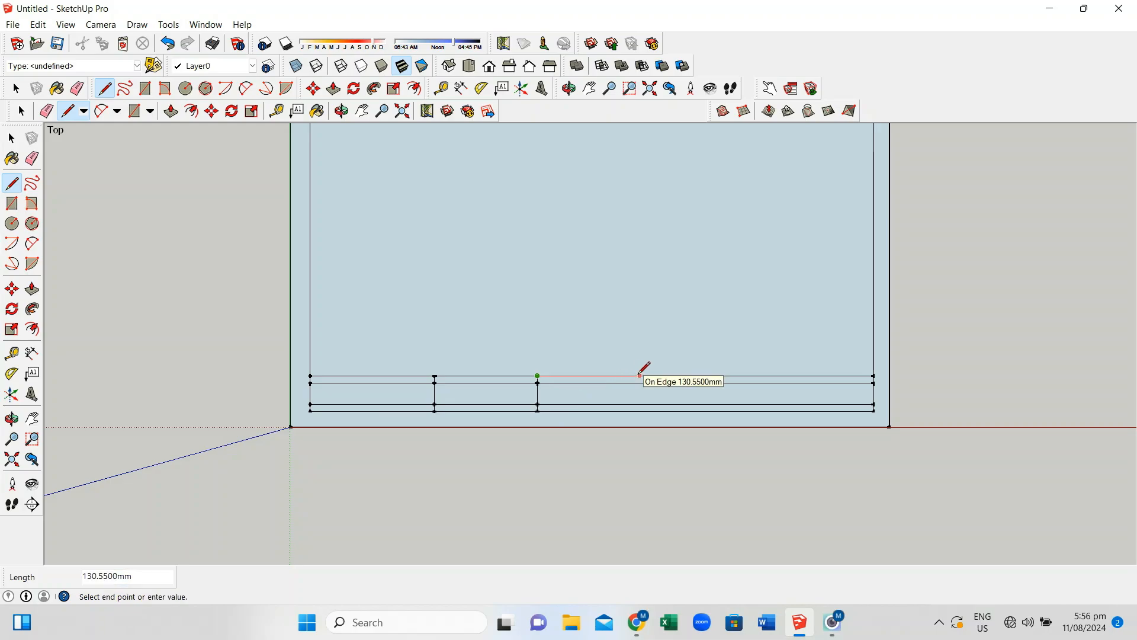
type("147.5")
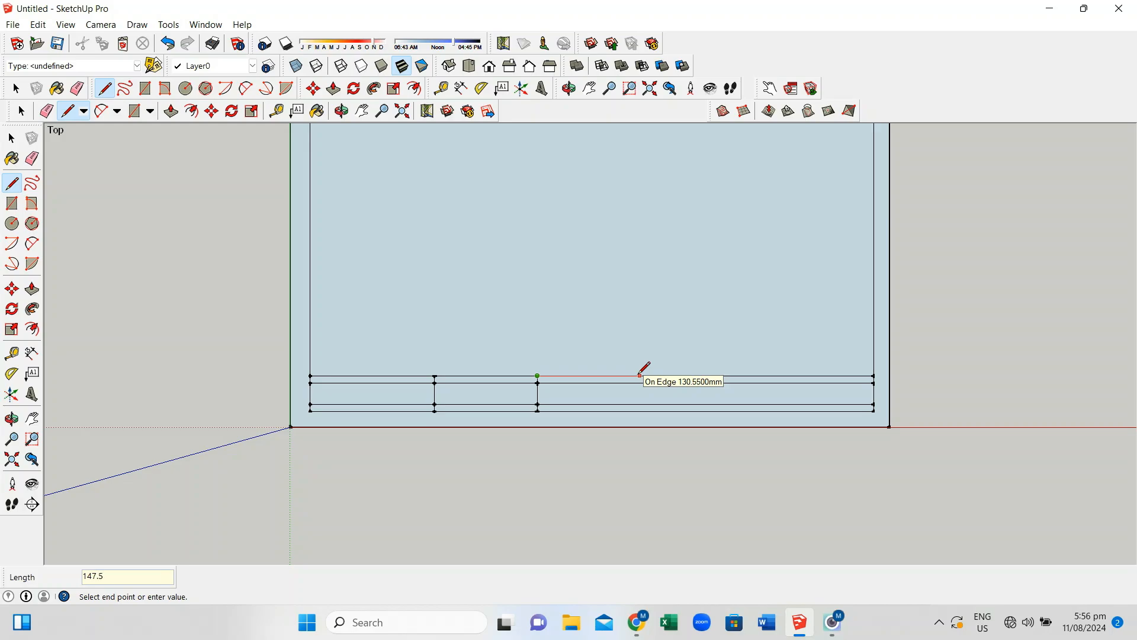
key("Return")
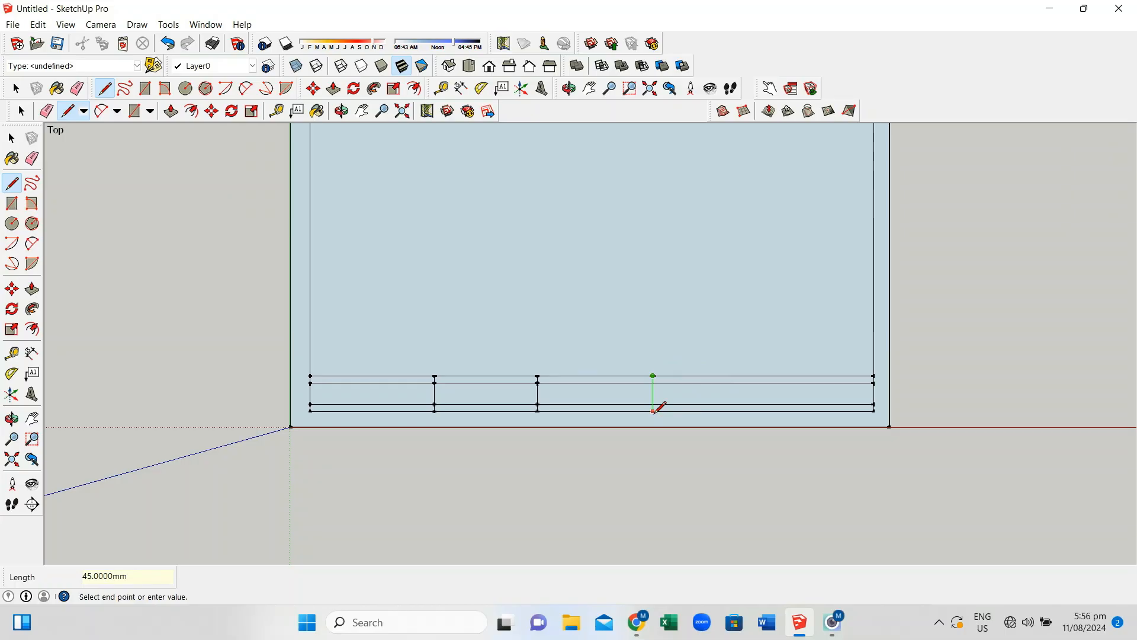
left_click(653, 411)
left_click(653, 376)
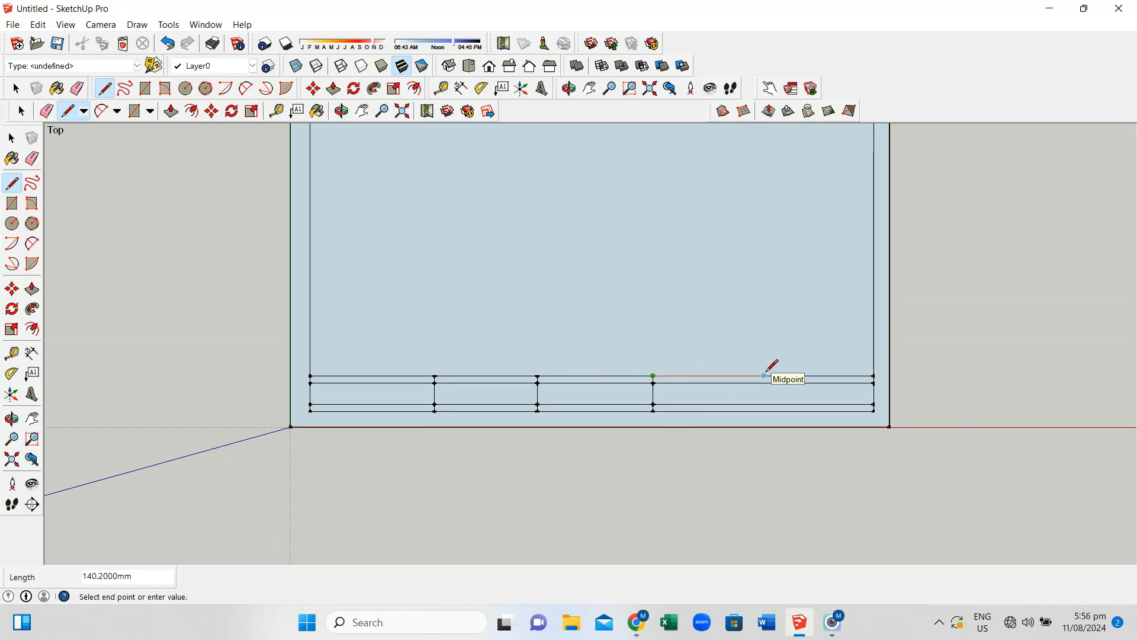
type("1")
type("33.5")
key("Return")
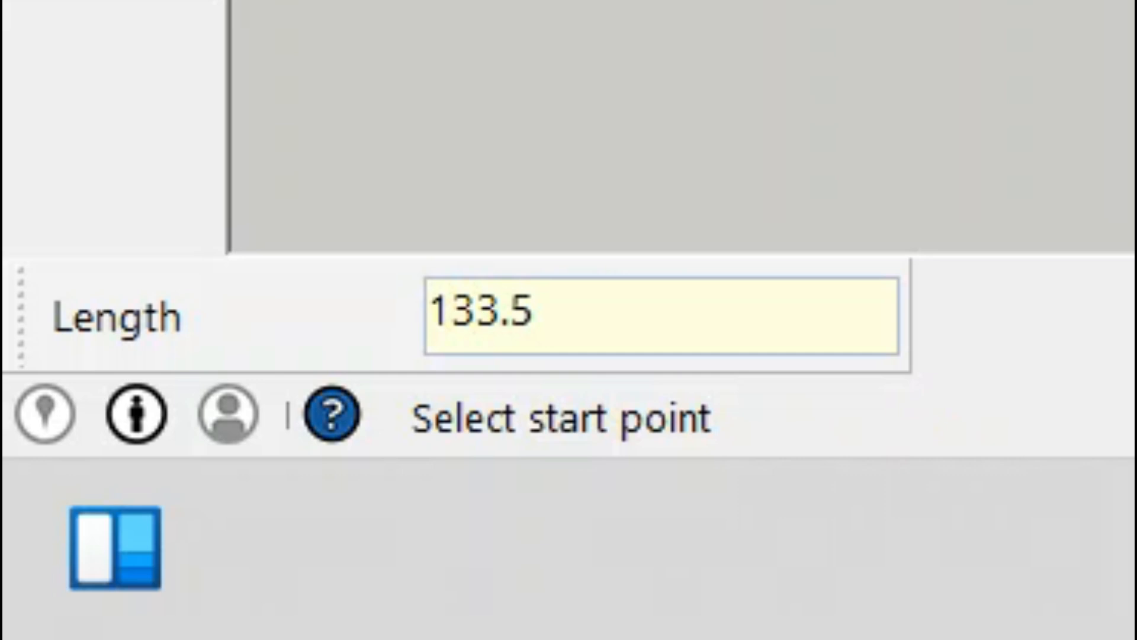
left_click(653, 375)
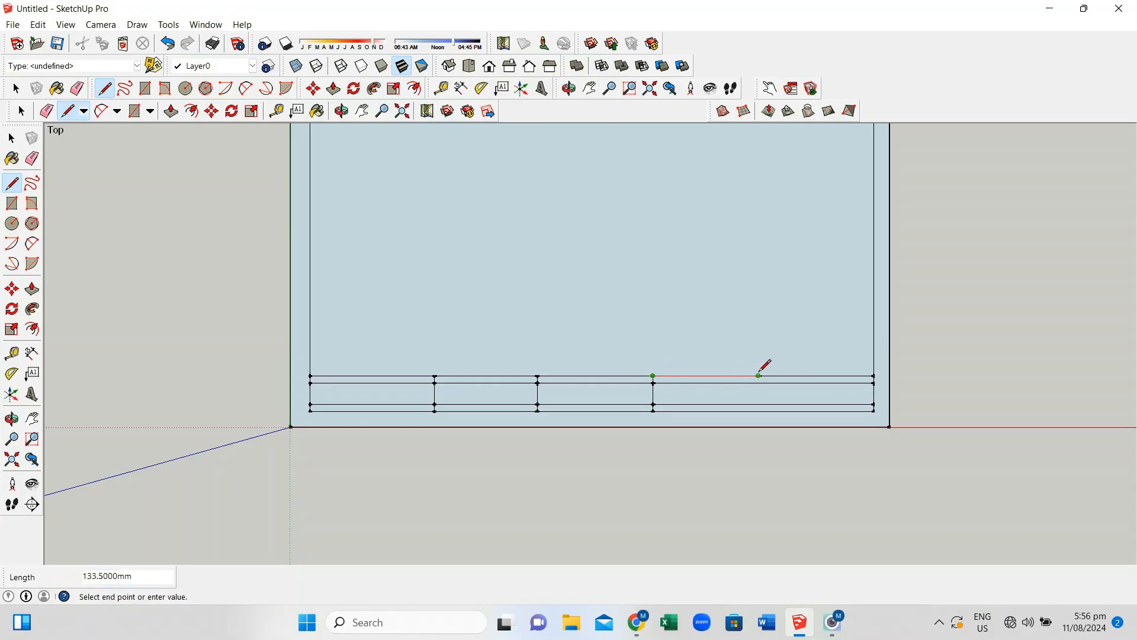
left_click(759, 375)
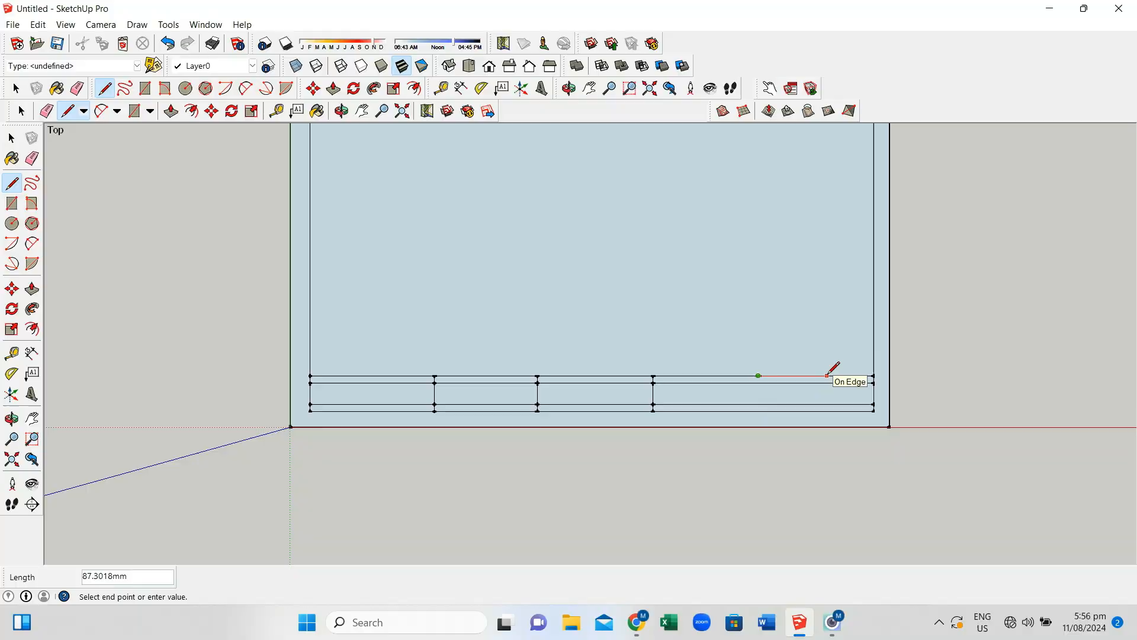
type("90")
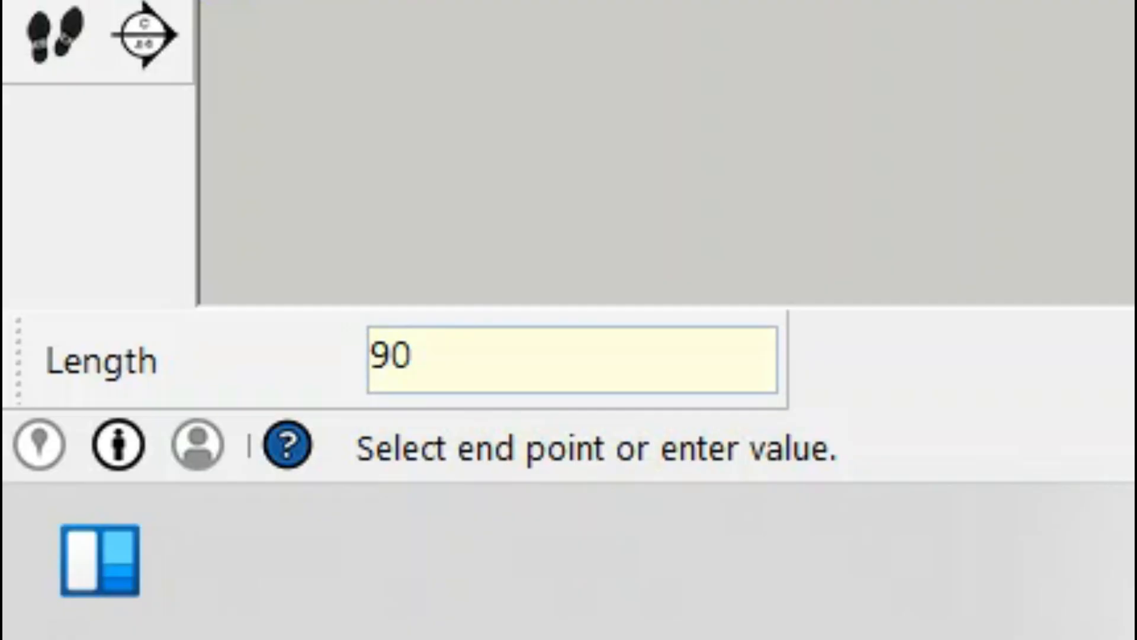
type(".7")
key("Return")
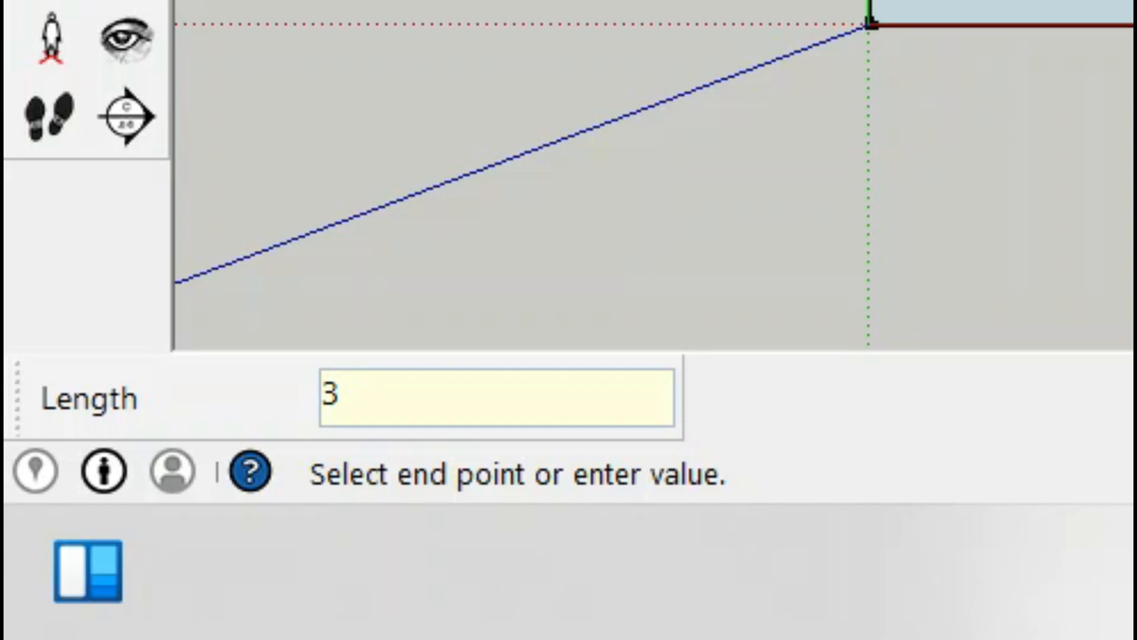
Draw a full-height vertical divider 35 mm from the title block's left end
type("5")
key("Return")
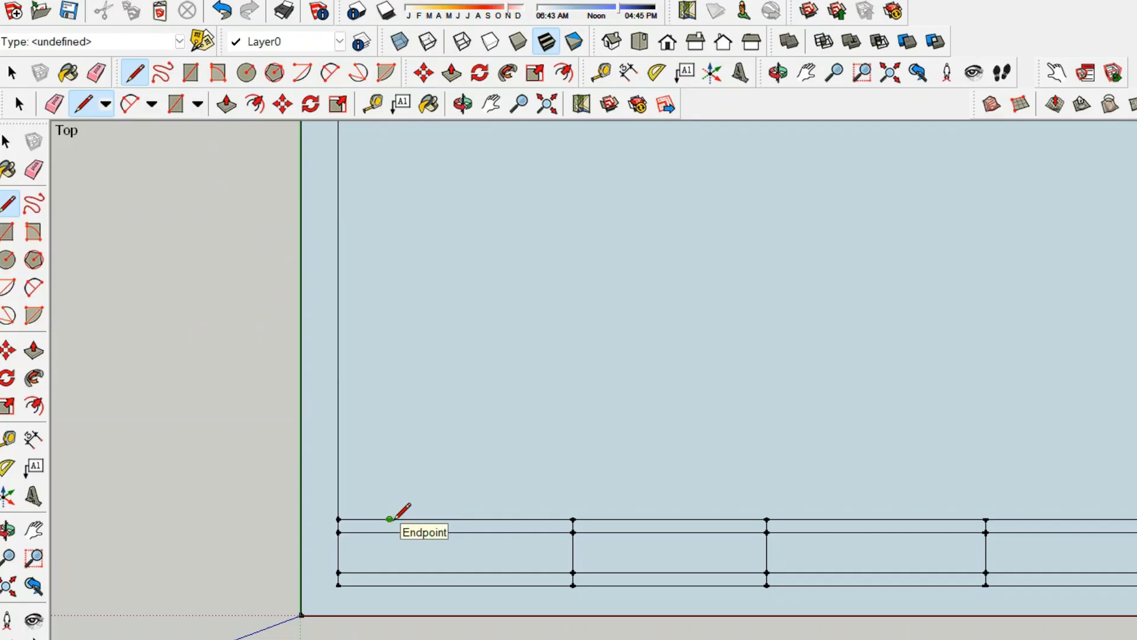
left_click(389, 519)
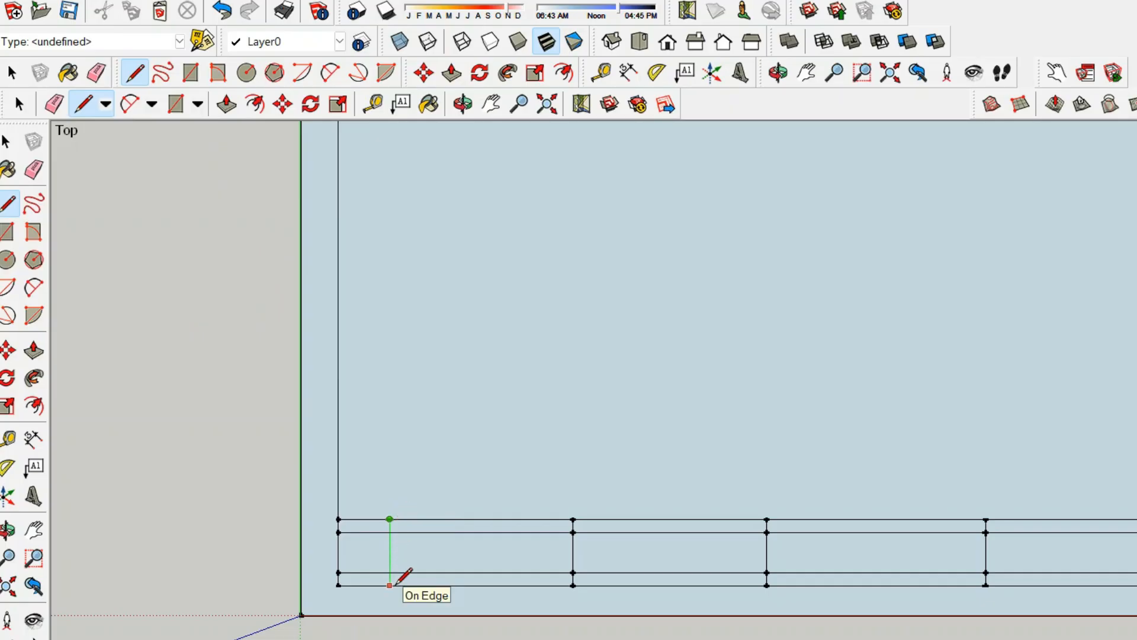
left_click(395, 583)
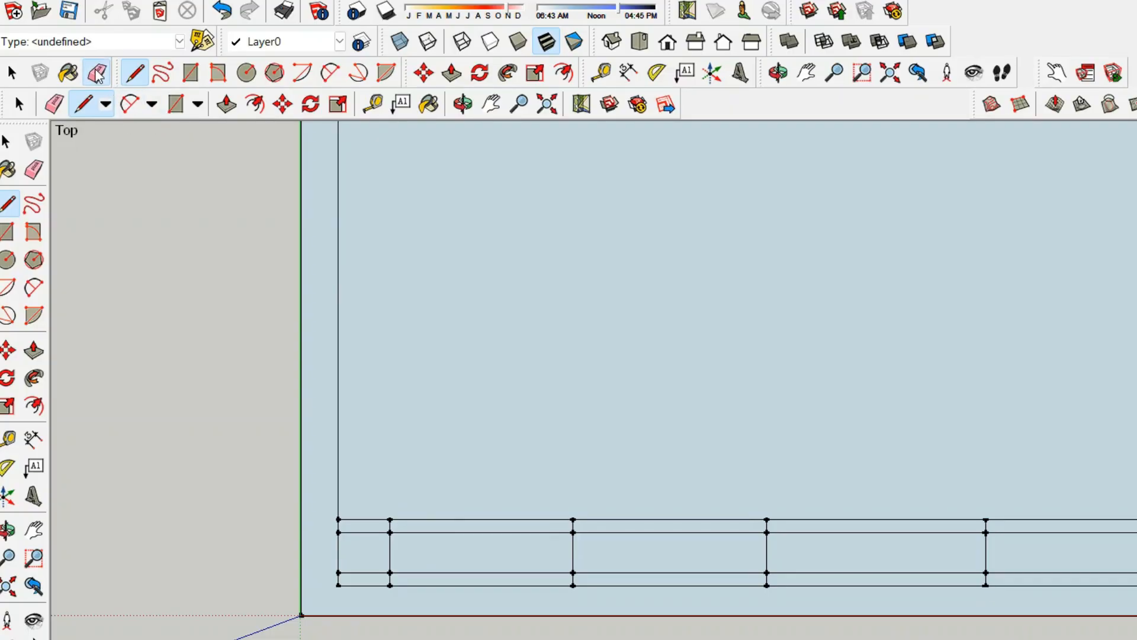
Erase the two short horizontal row lines inside that new left cell
left_click(96, 73)
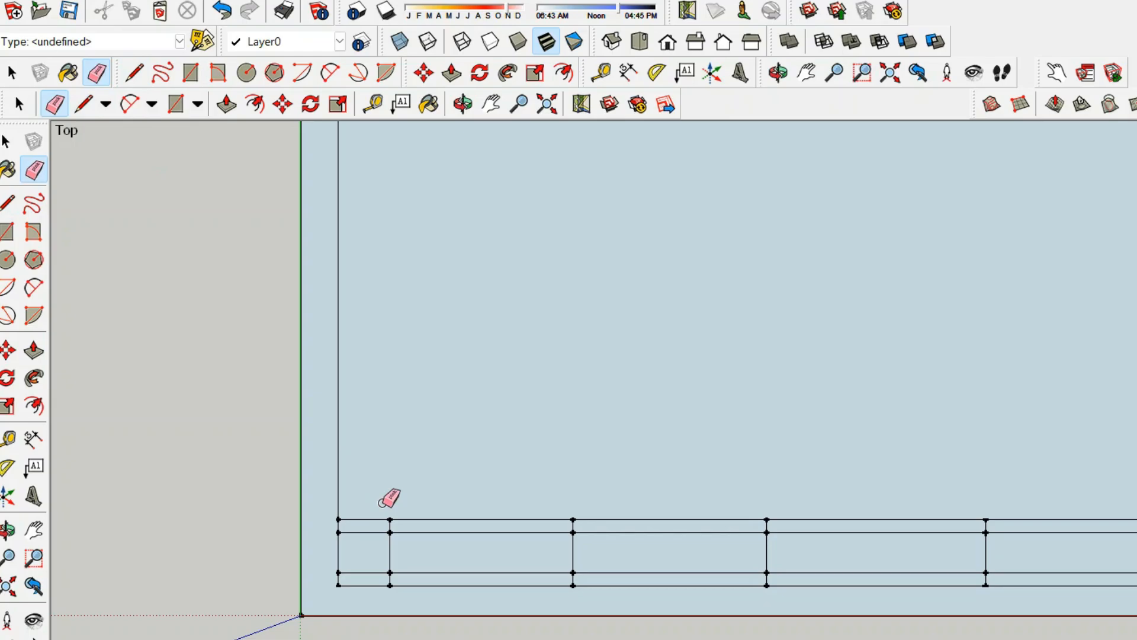
left_click(372, 532)
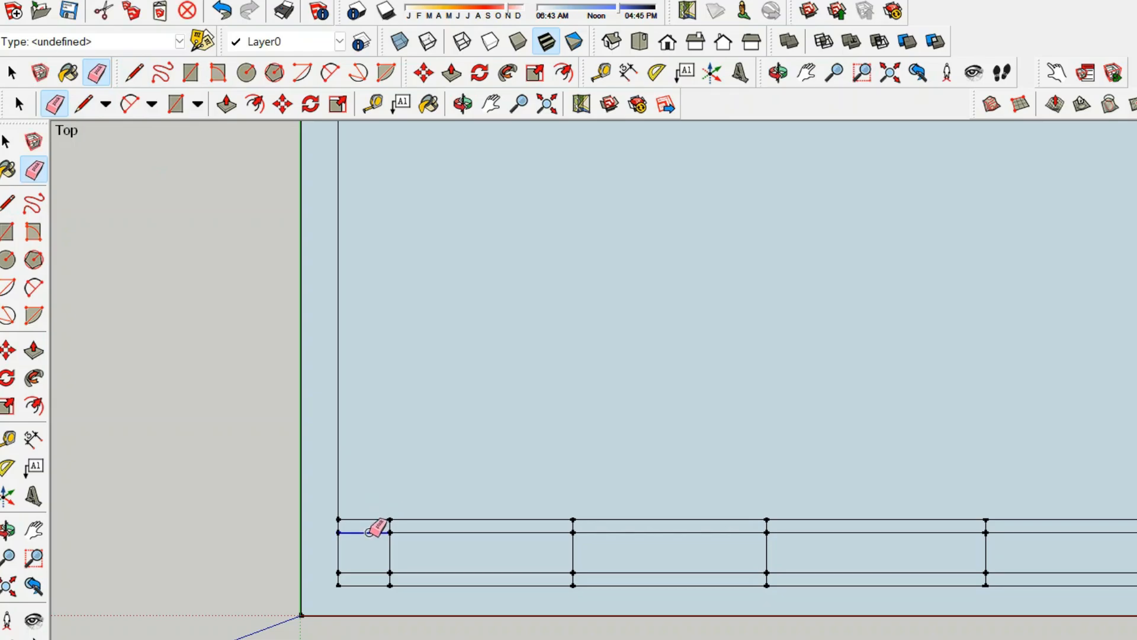
left_click(358, 572)
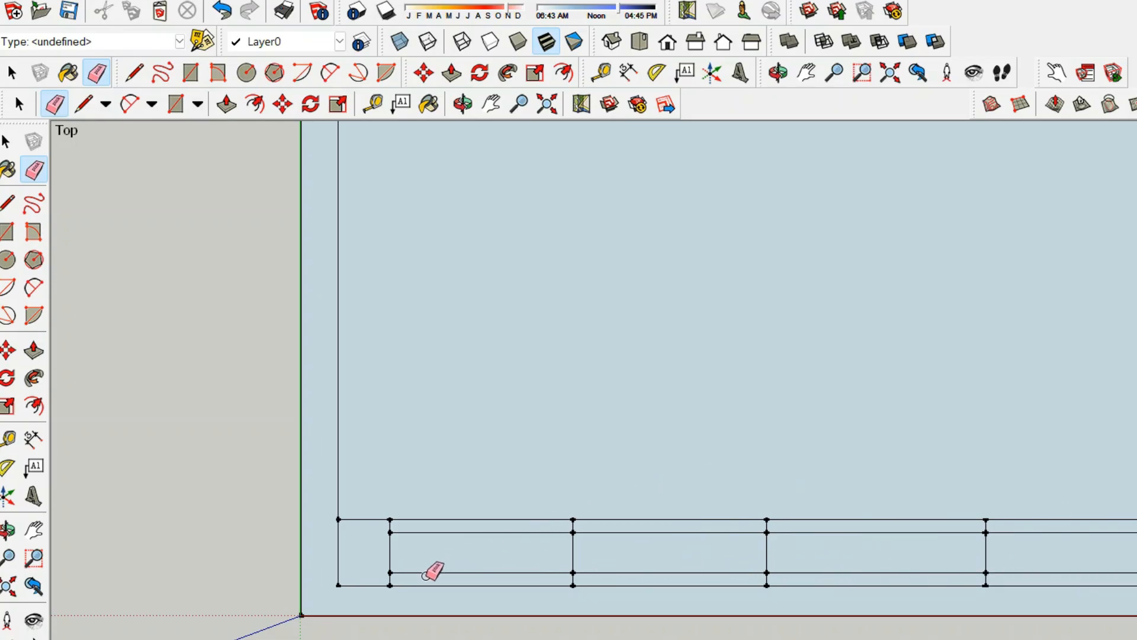
Label the sheet face with its 302932.5 mm² area and open the screen text font settings
left_click(403, 105)
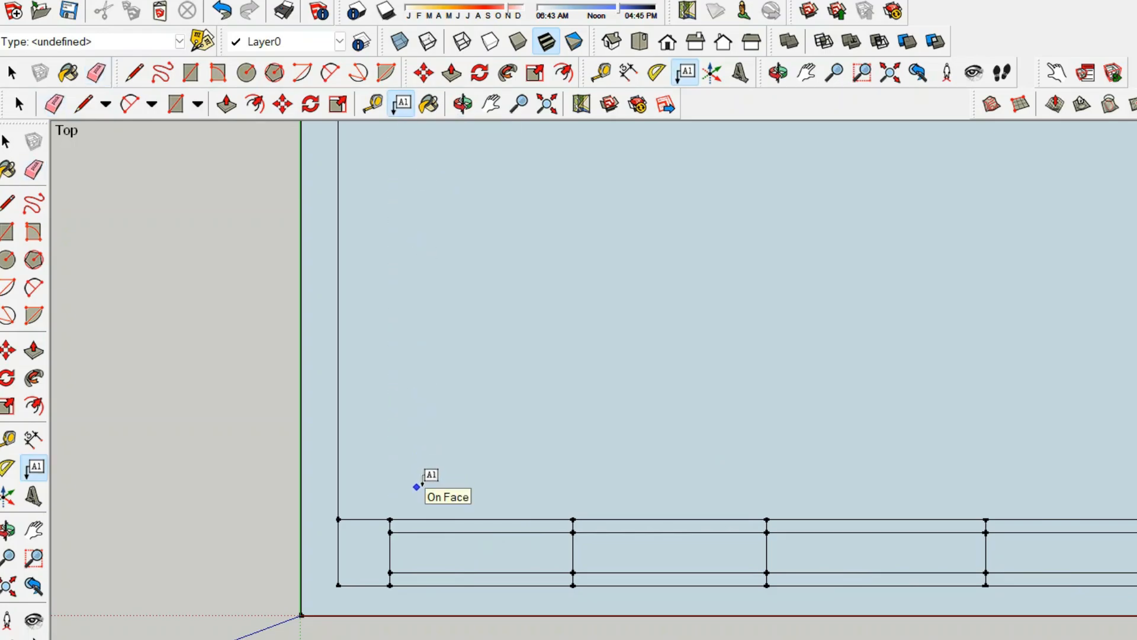
left_click(422, 480)
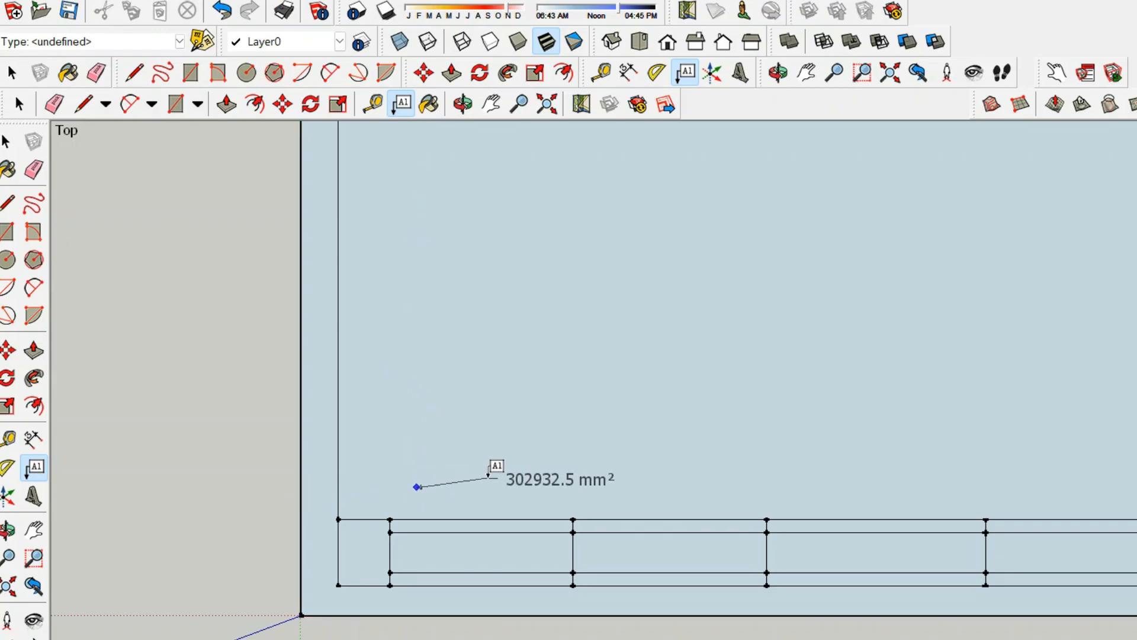
left_click(263, 1)
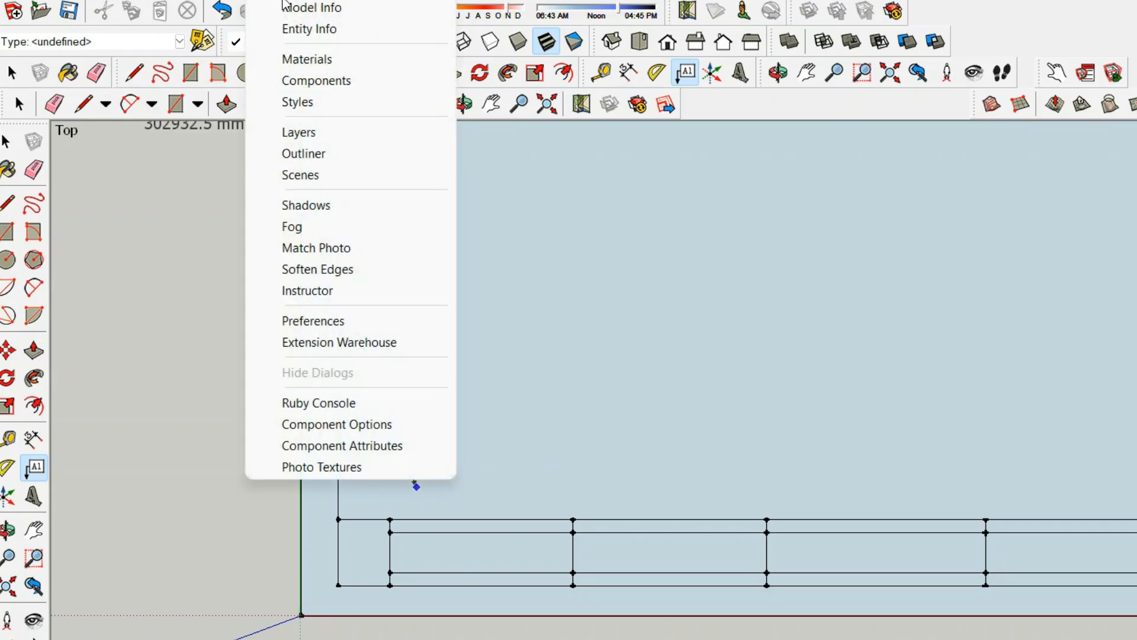
left_click(290, 8)
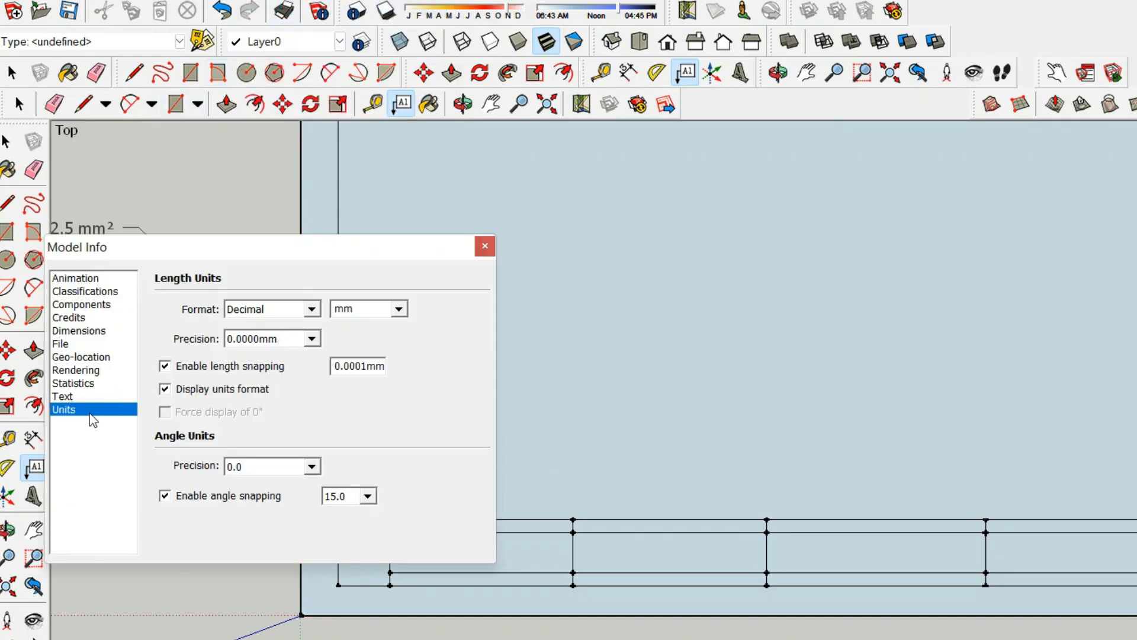
left_click(72, 397)
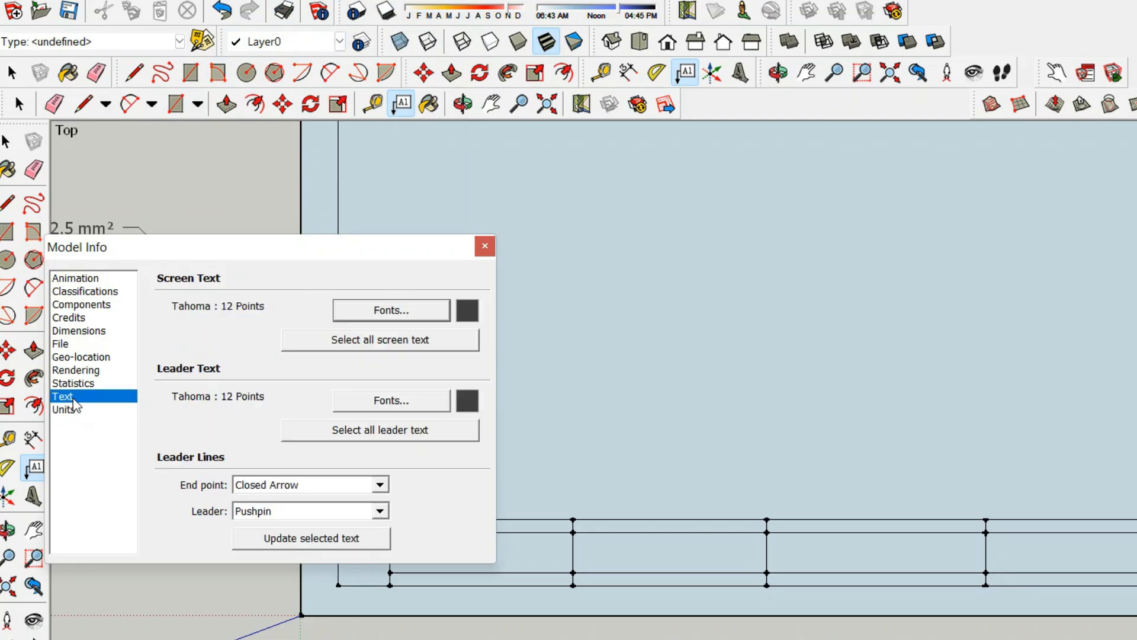
left_click(392, 311)
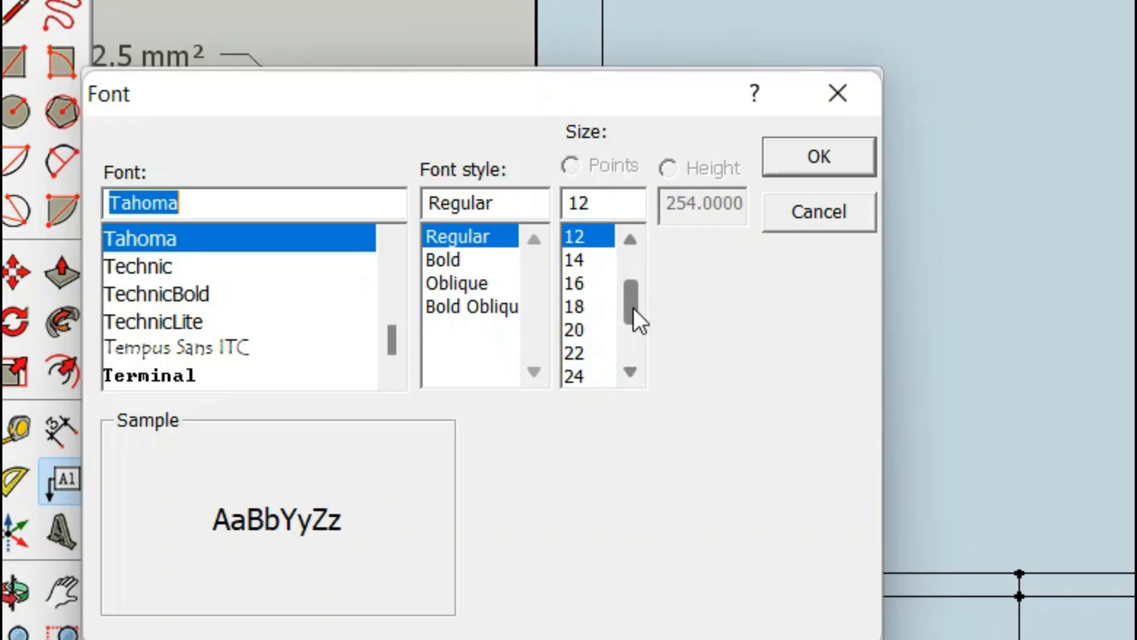
Change the screen text font size from 12 to 5 points
left_click_drag(355, 369, 357, 346)
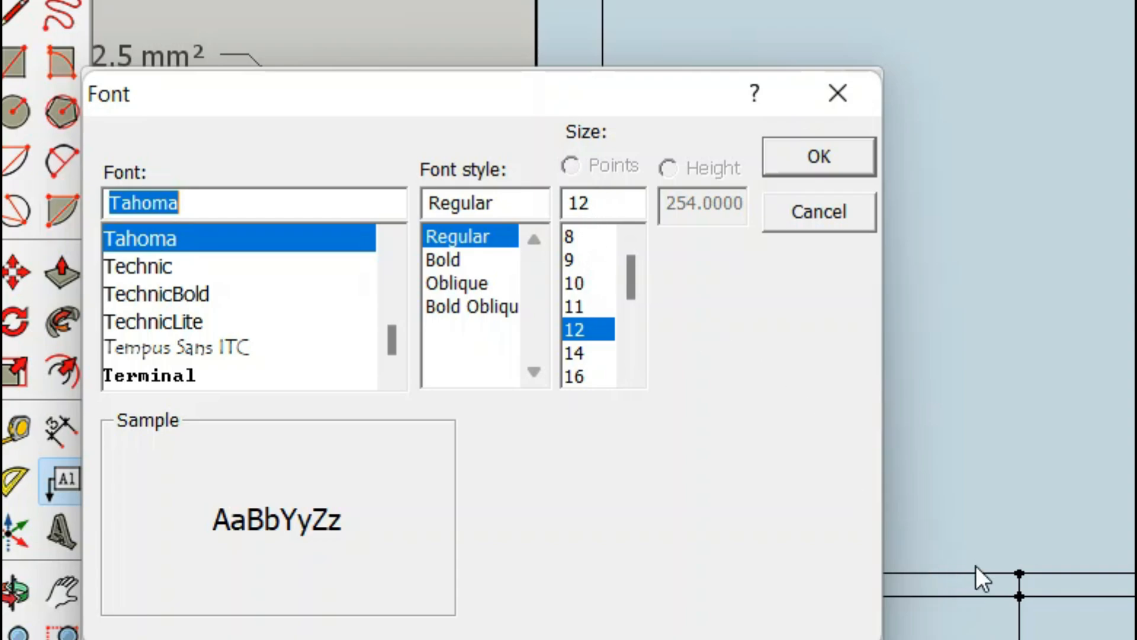
left_click(592, 201)
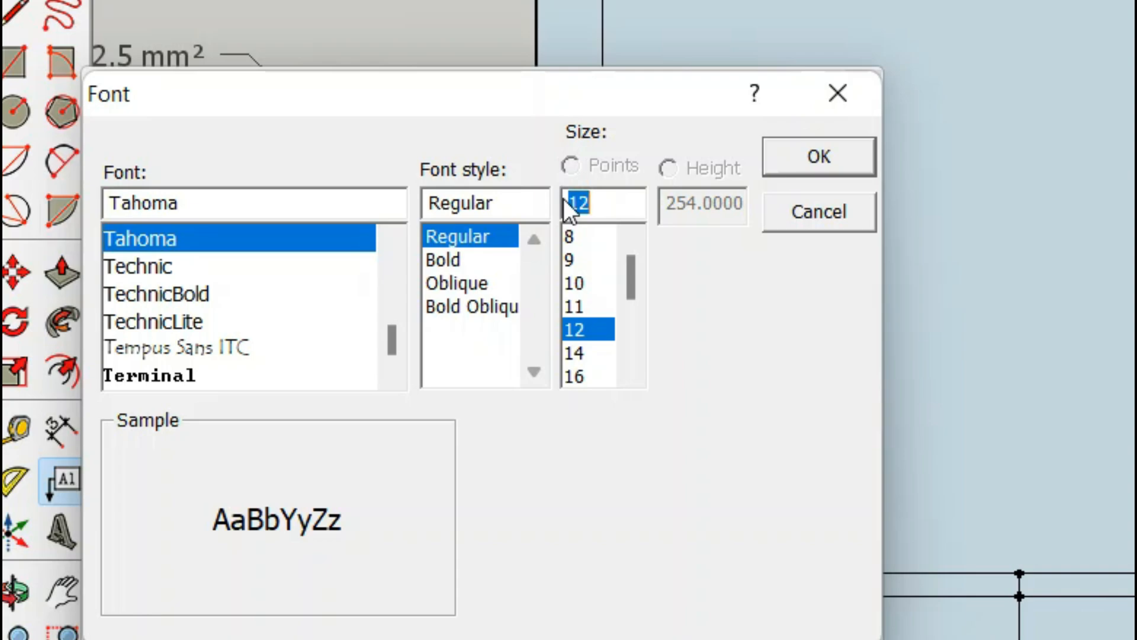
type("5")
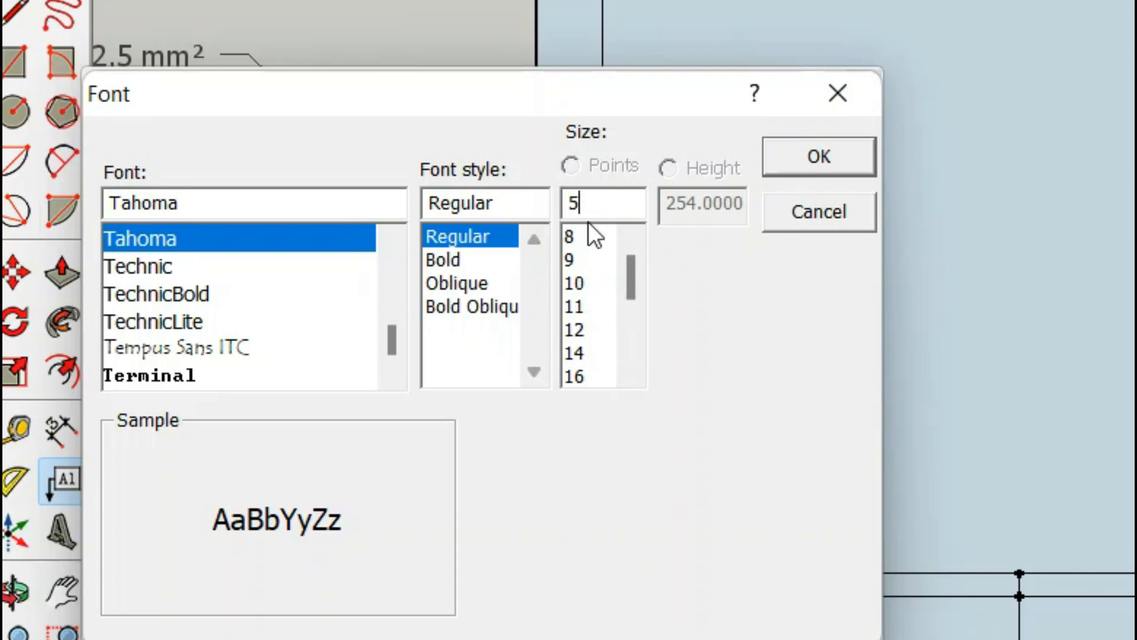
left_click(833, 157)
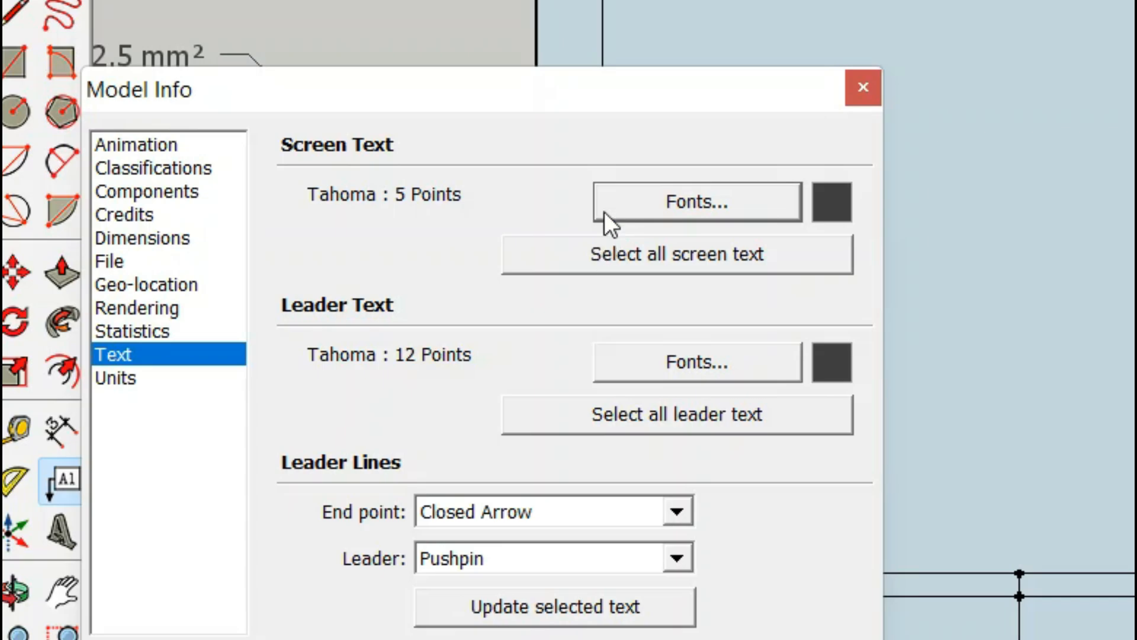
Switch the screen text font to Arial Rounded MT Bold at 5 points and close Model Info
left_click_drag(549, 98, 501, 0)
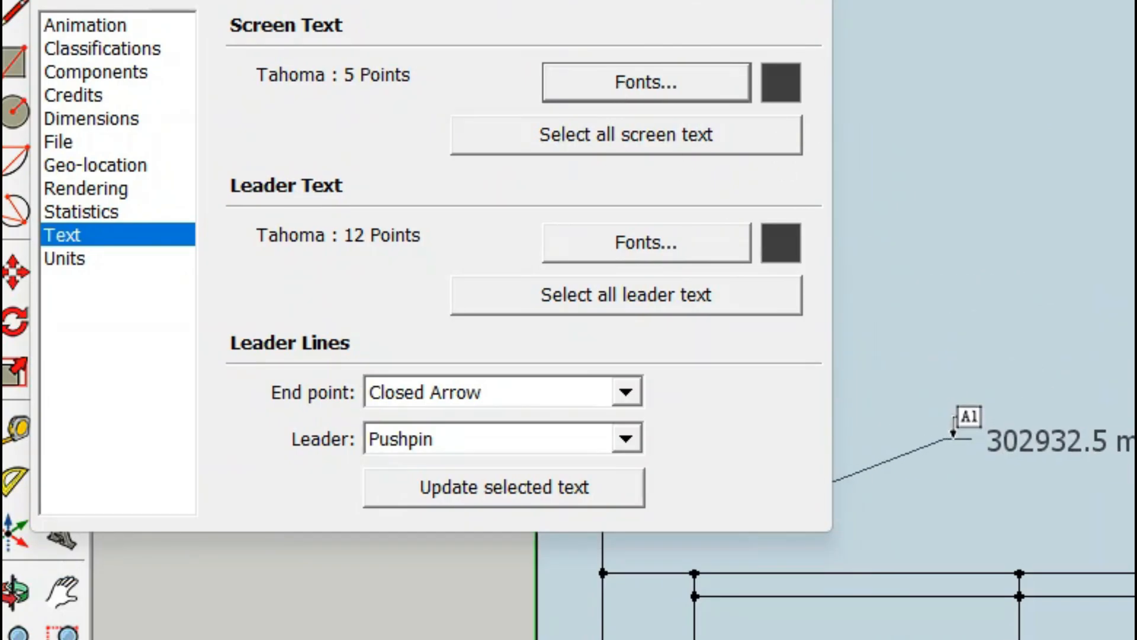
left_click(602, 84)
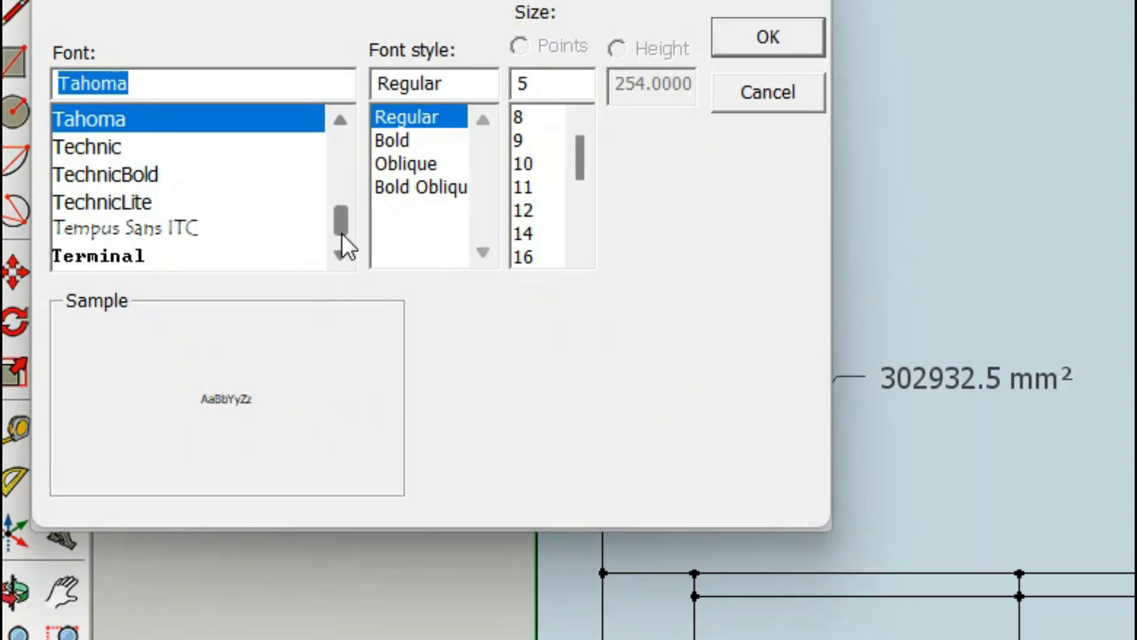
left_click_drag(342, 233, 350, 161)
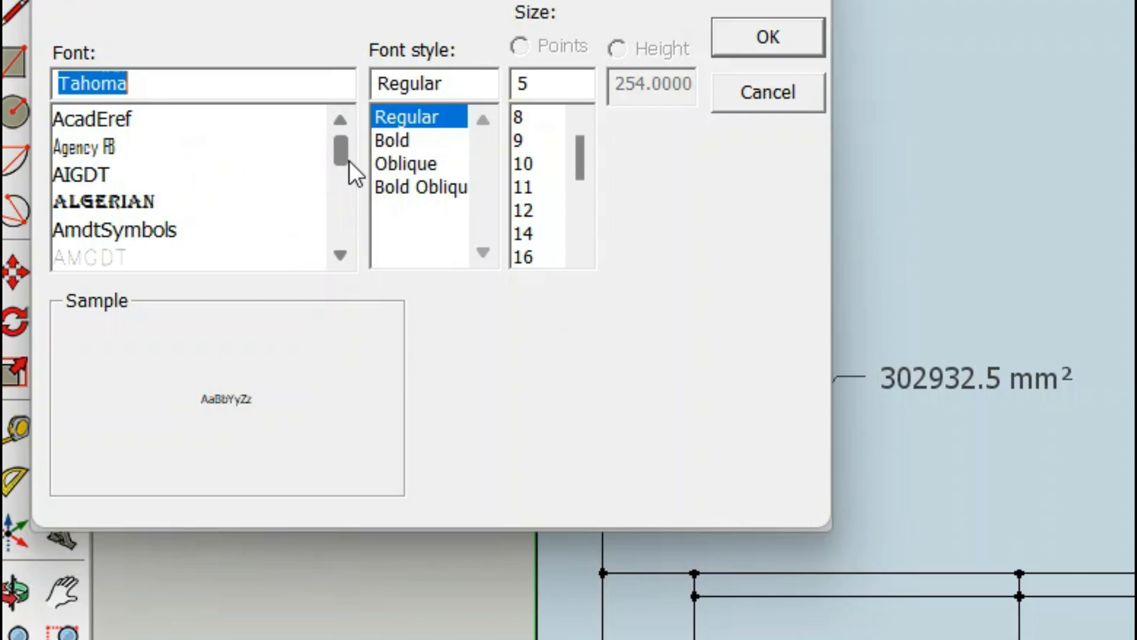
left_click(348, 257)
left_click(340, 255)
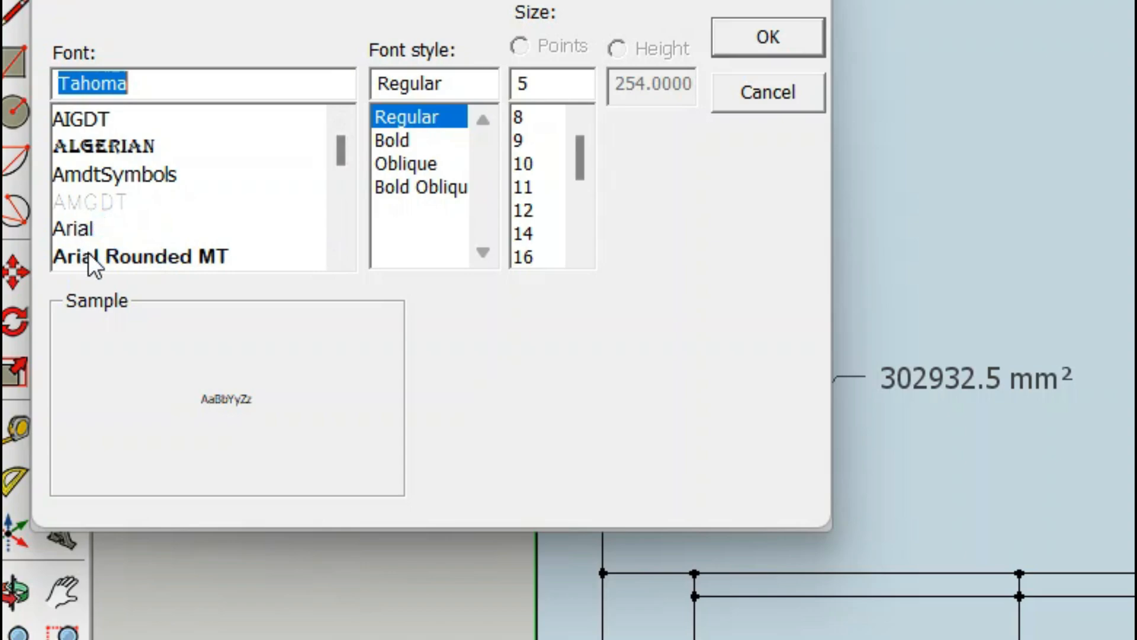
left_click(87, 254)
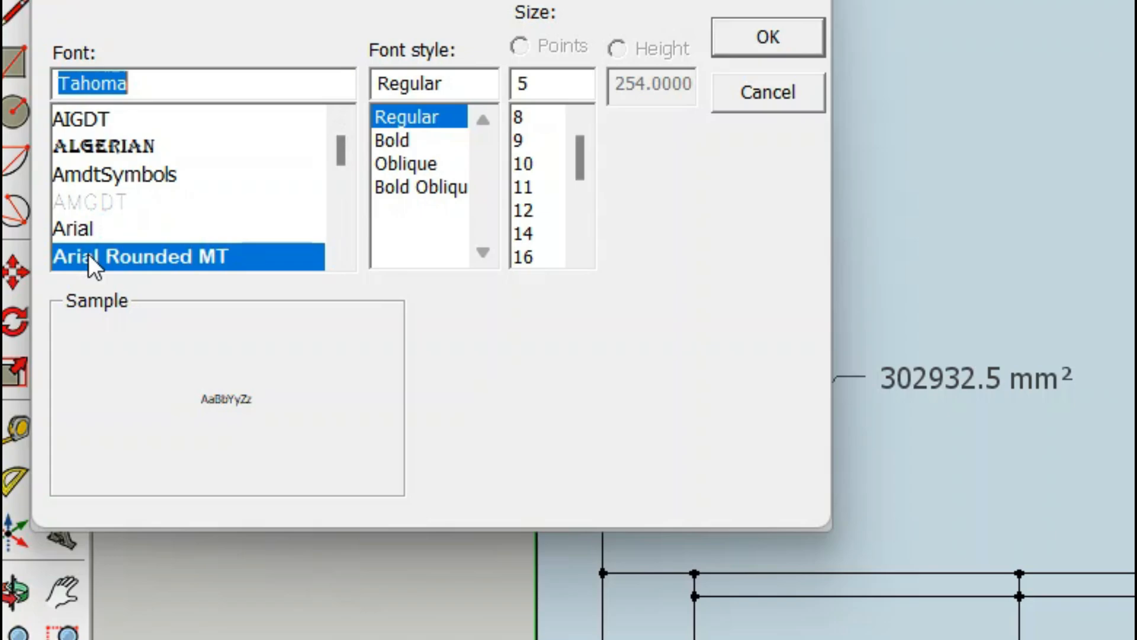
left_click(395, 117)
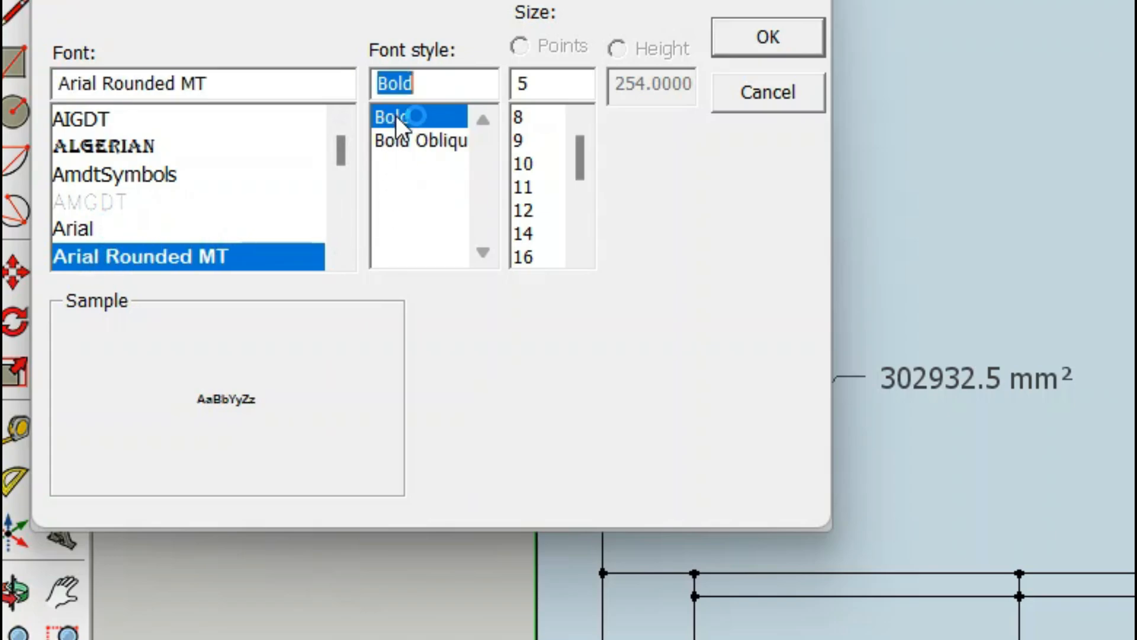
left_click(766, 35)
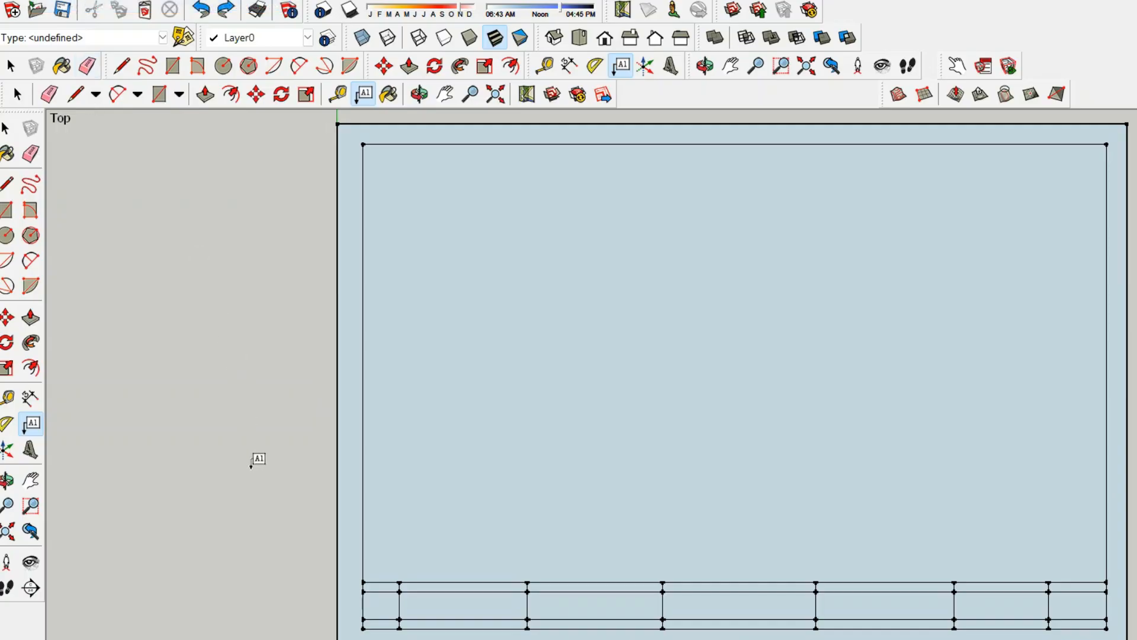
left_click(266, 498)
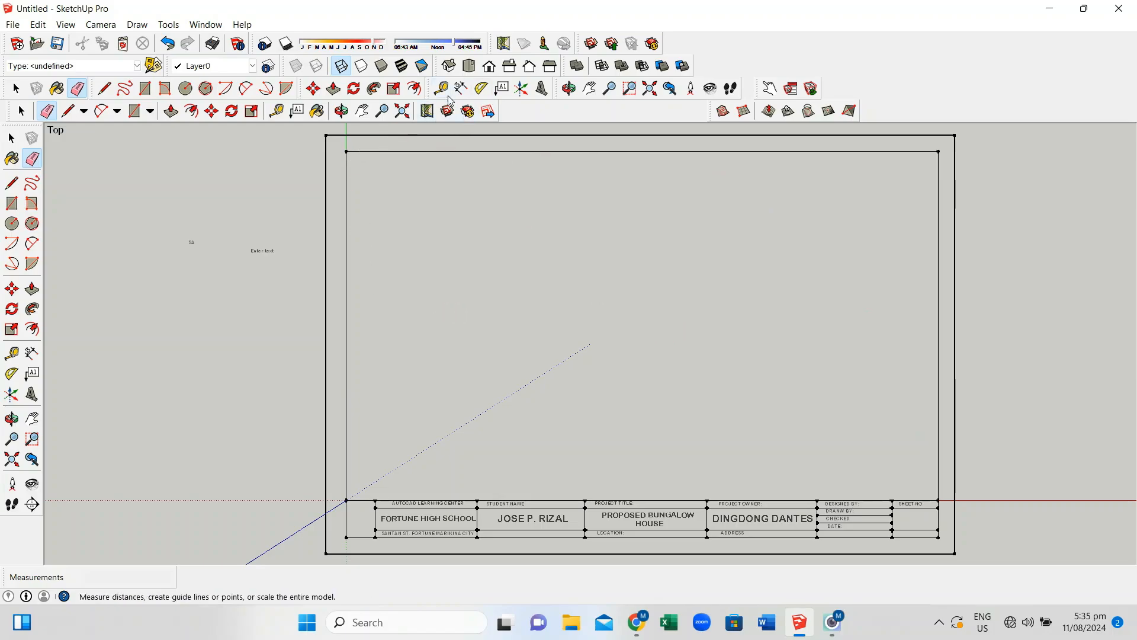
left_click(540, 92)
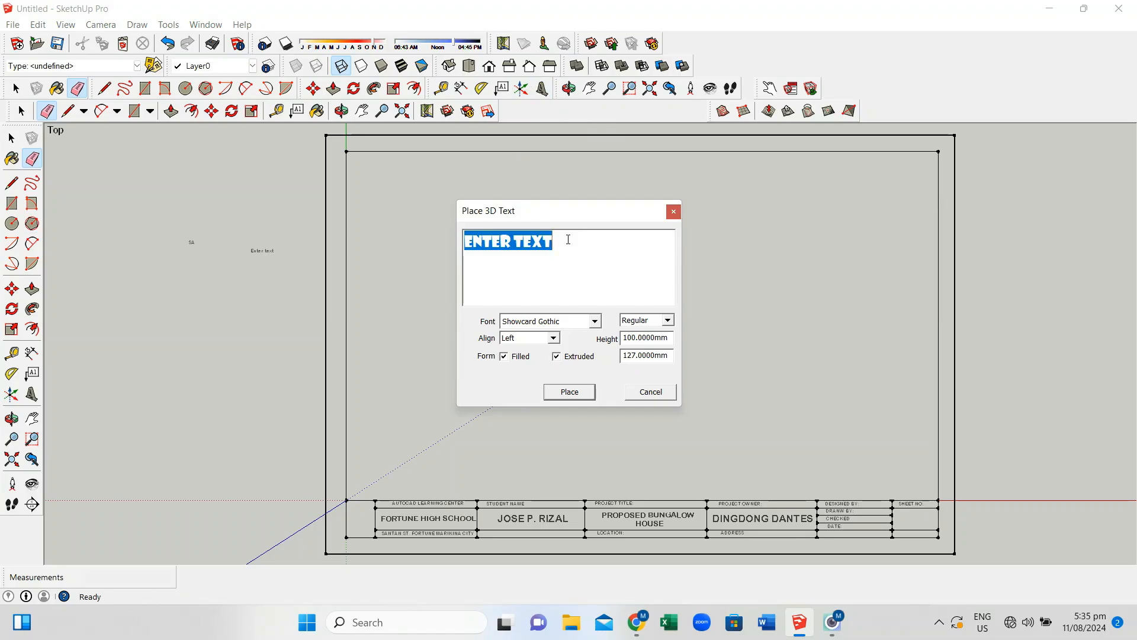
type("PE")
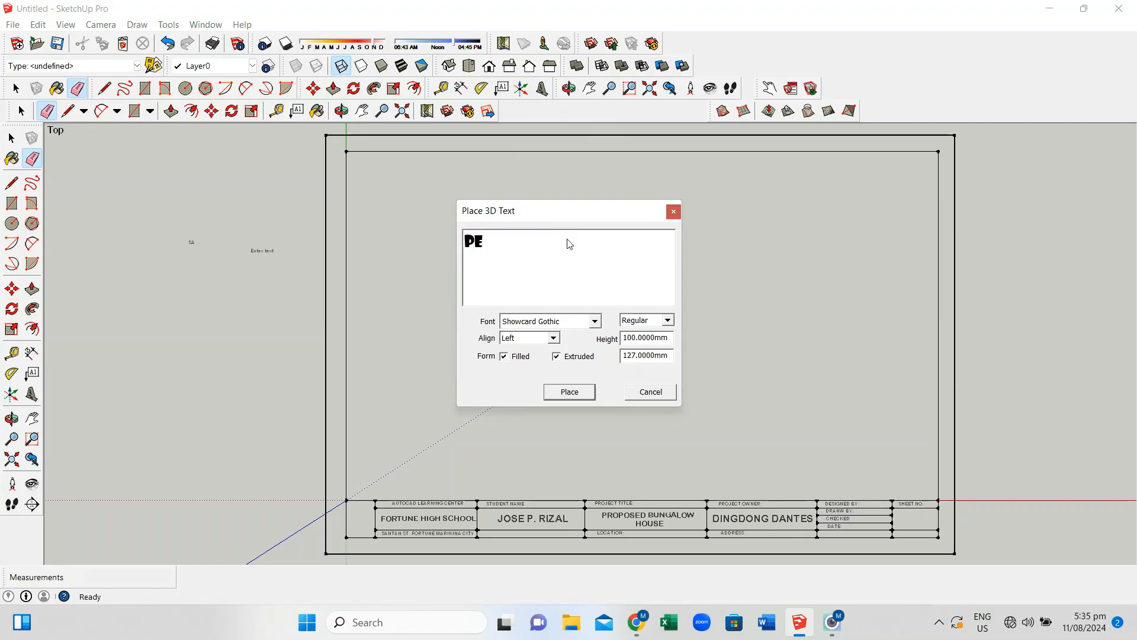
type("TER")
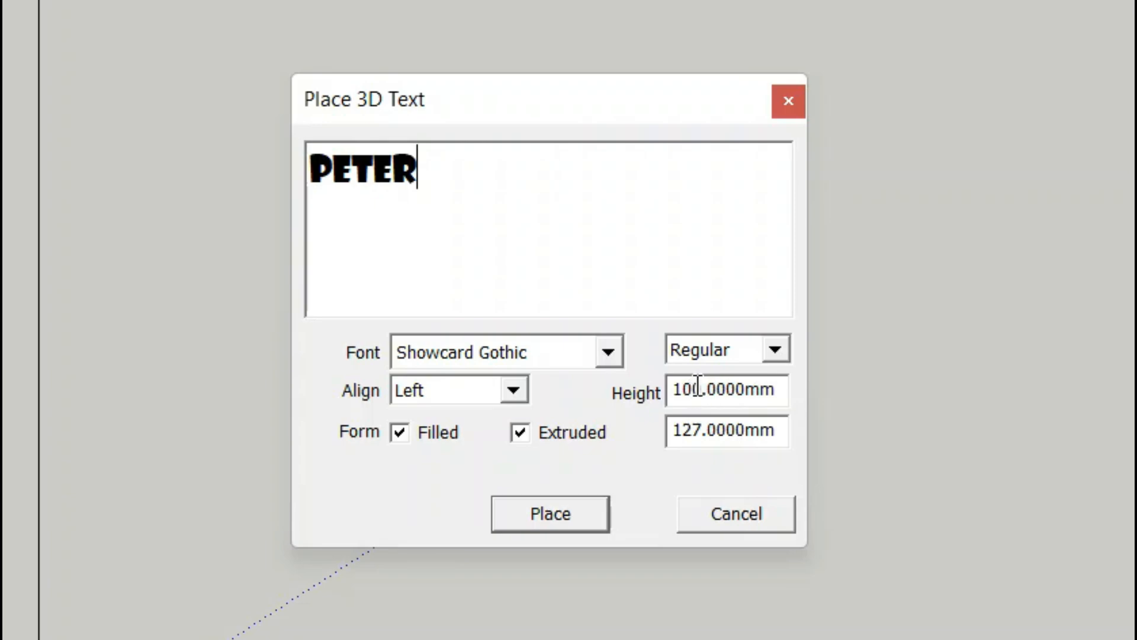
left_click(692, 388)
key("BackSpace")
key("BackSpace")
type("80")
left_click(552, 516)
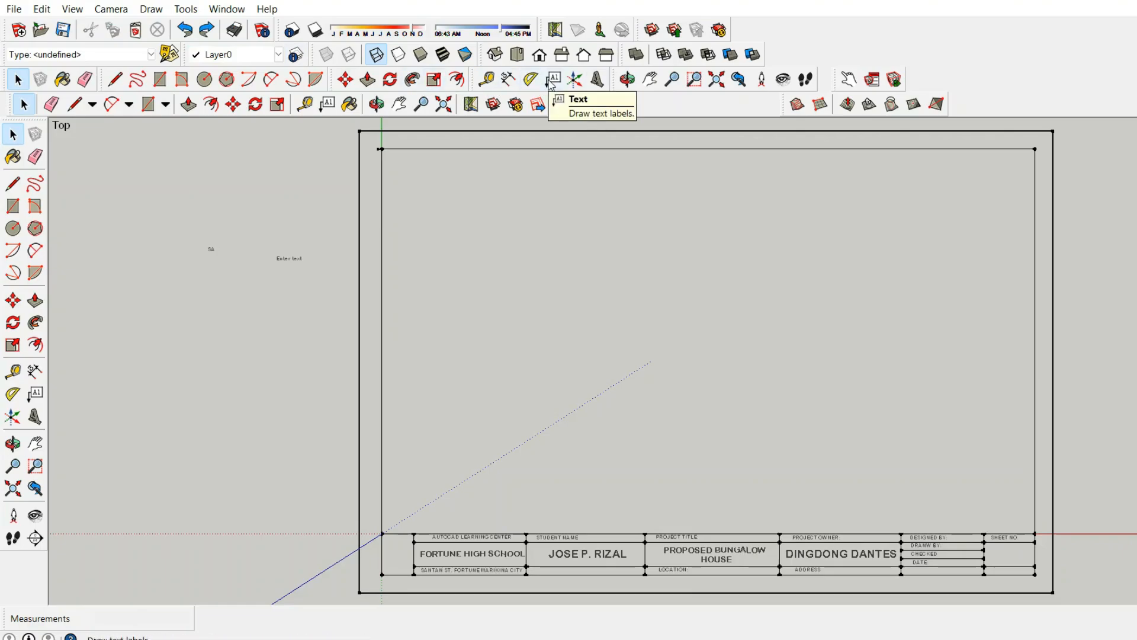
Start 3D Text with the first-name lettering and try the Sitka Small Semibold font
left_click(597, 78)
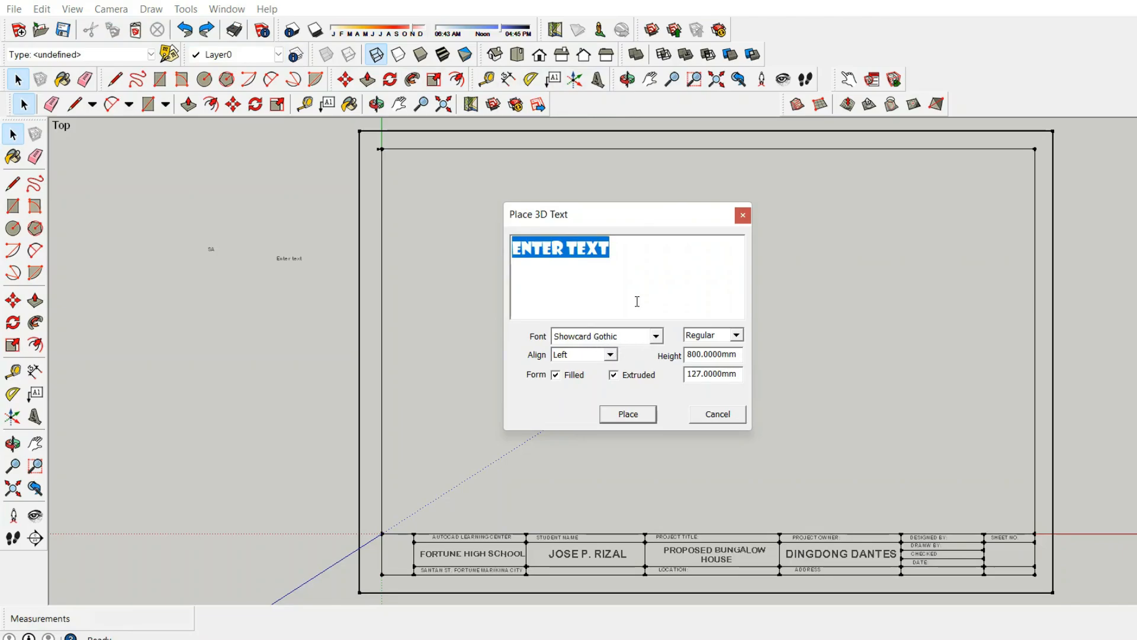
type("PE")
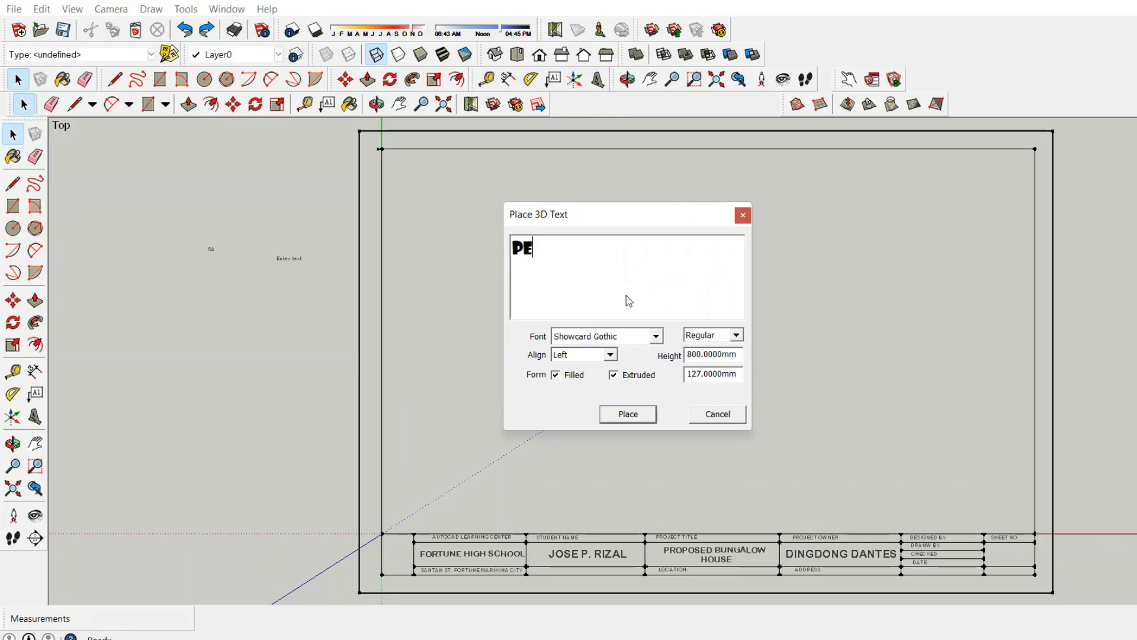
type("TER")
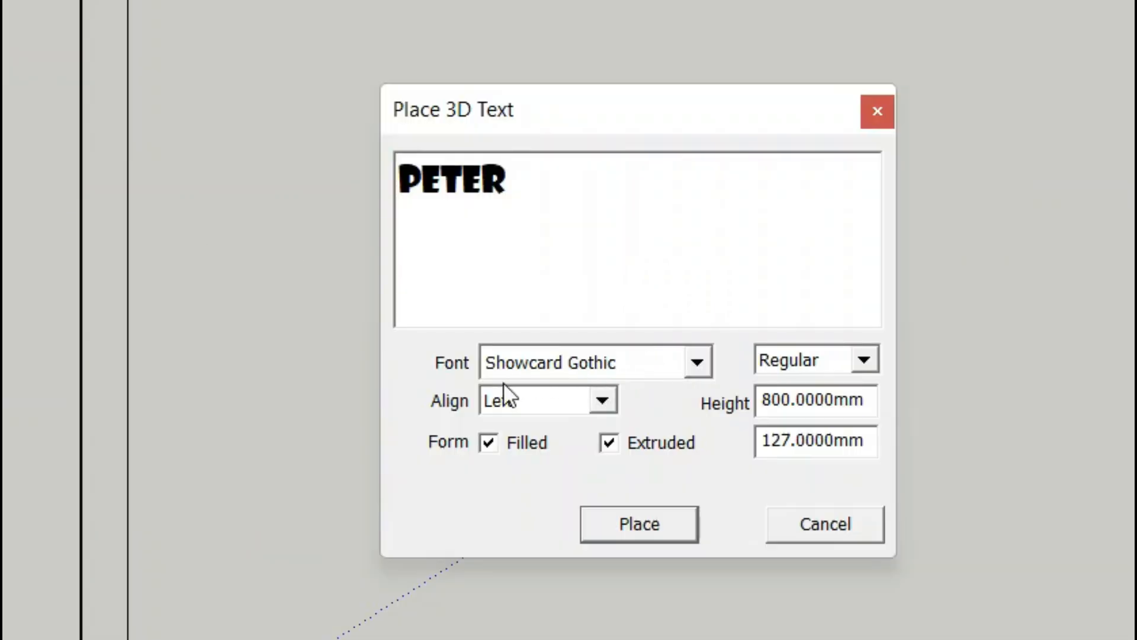
left_click(698, 363)
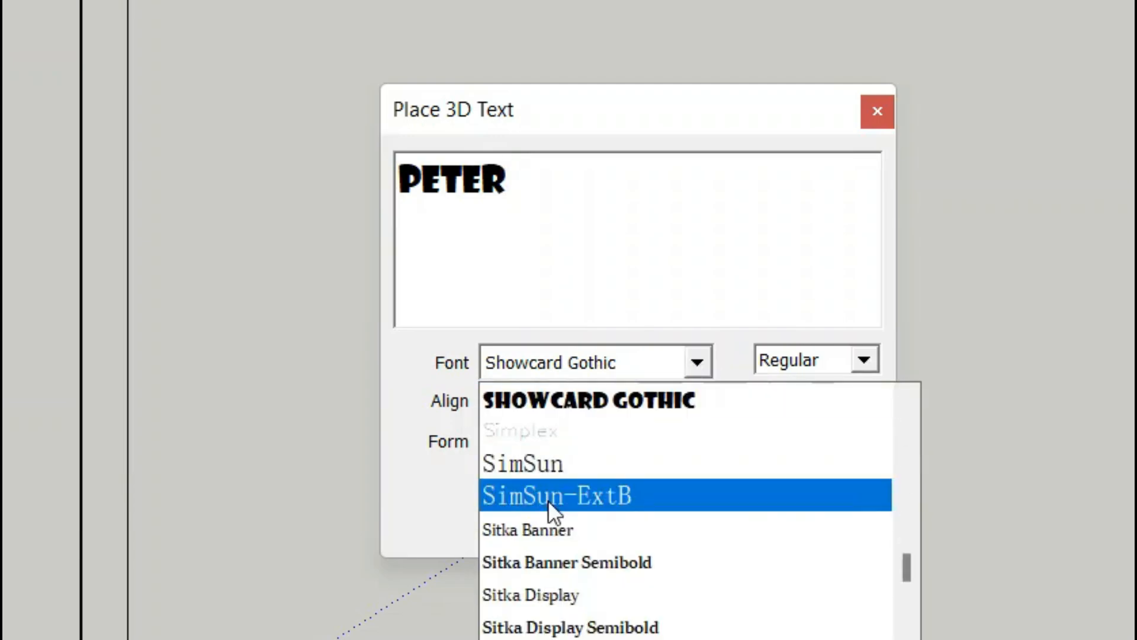
scroll(549, 501, "down", 3)
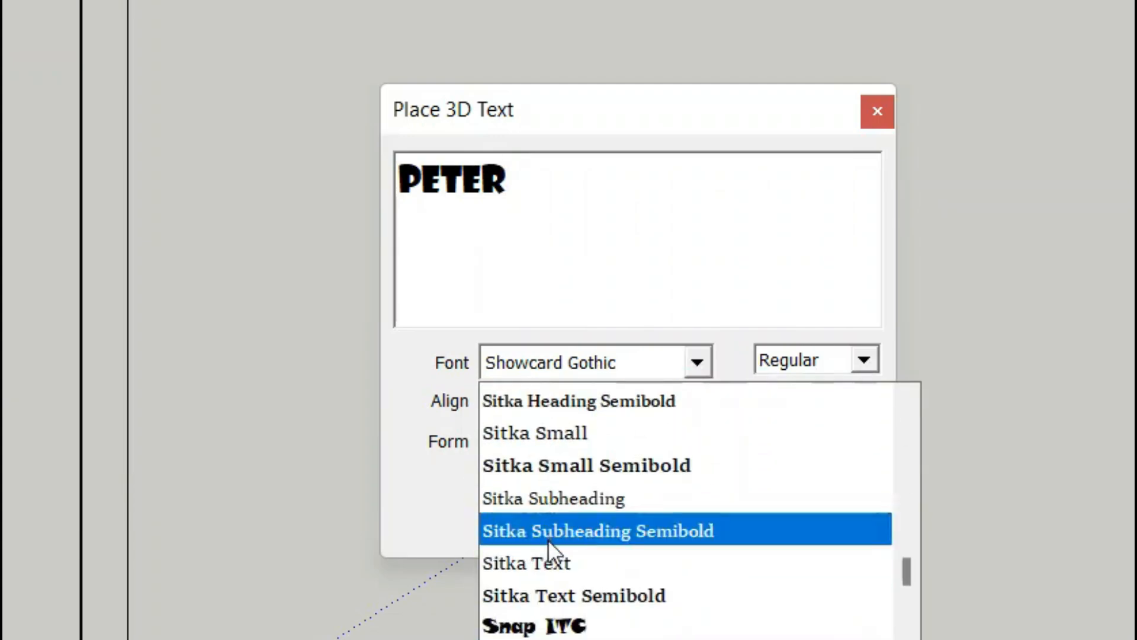
left_click(545, 461)
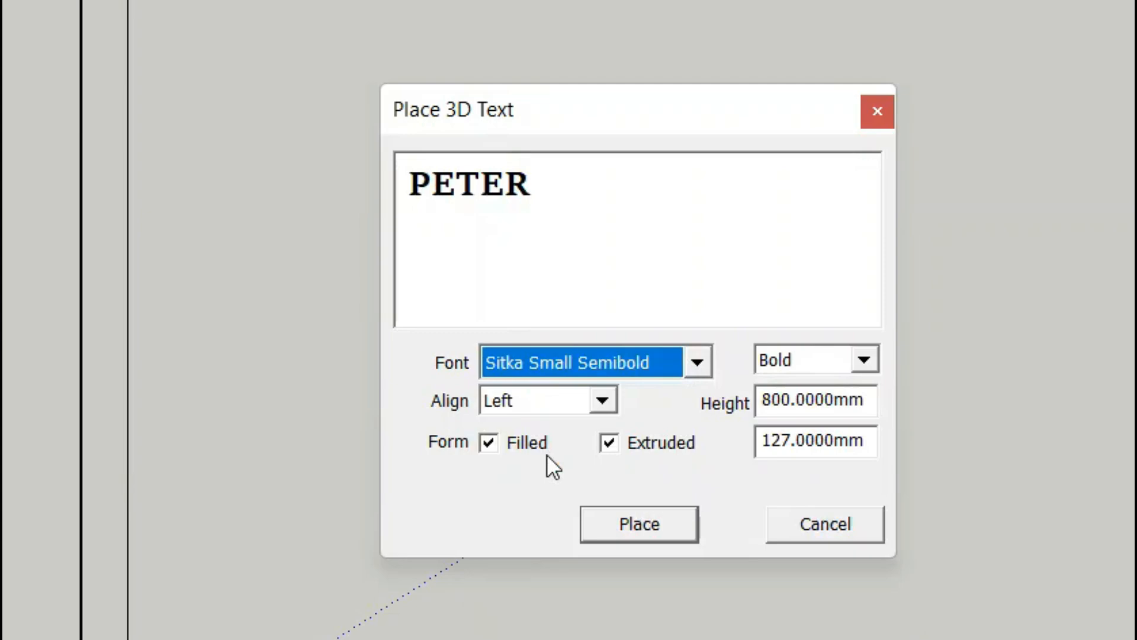
Try Snap ITC, Swis721 Blk BT and Swis721 BlkEx BT fonts for the lettering
left_click(698, 362)
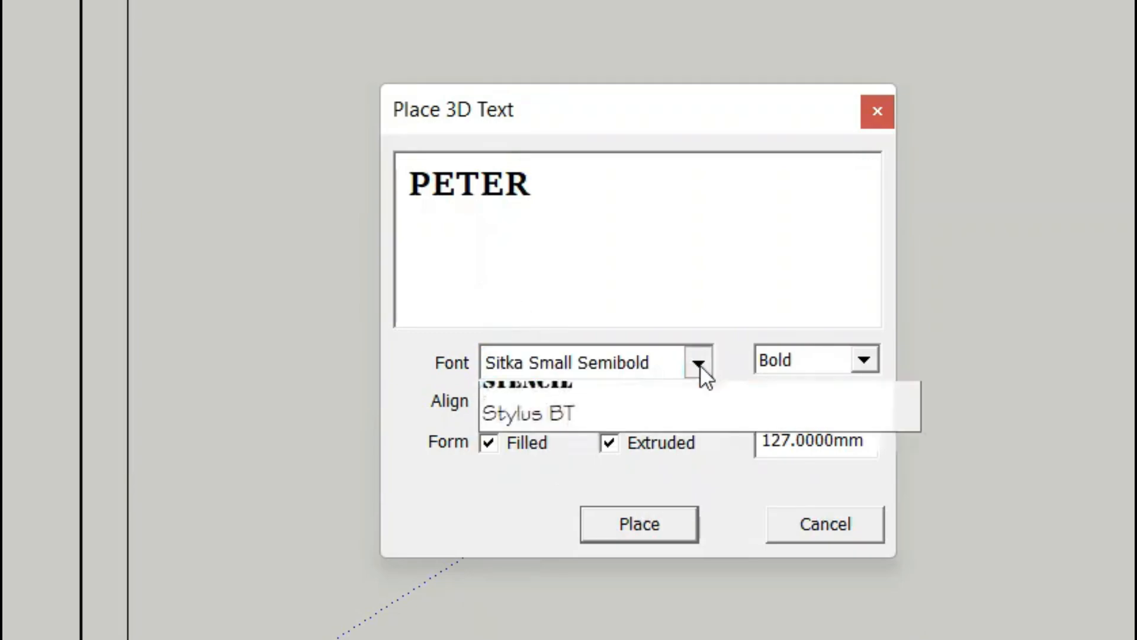
left_click(536, 562)
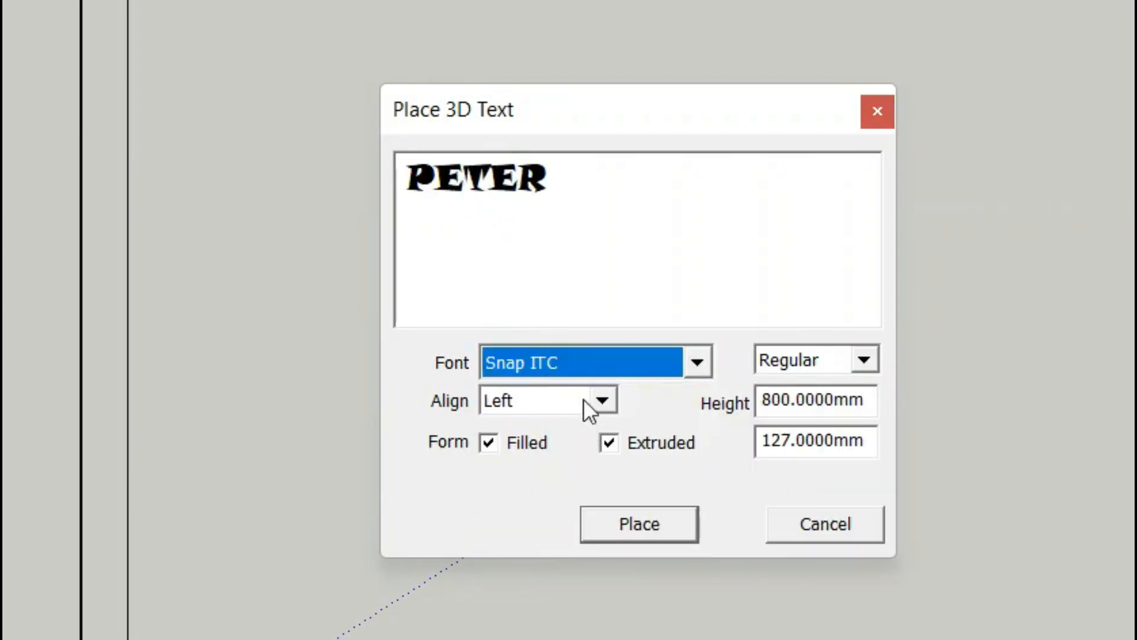
left_click(699, 353)
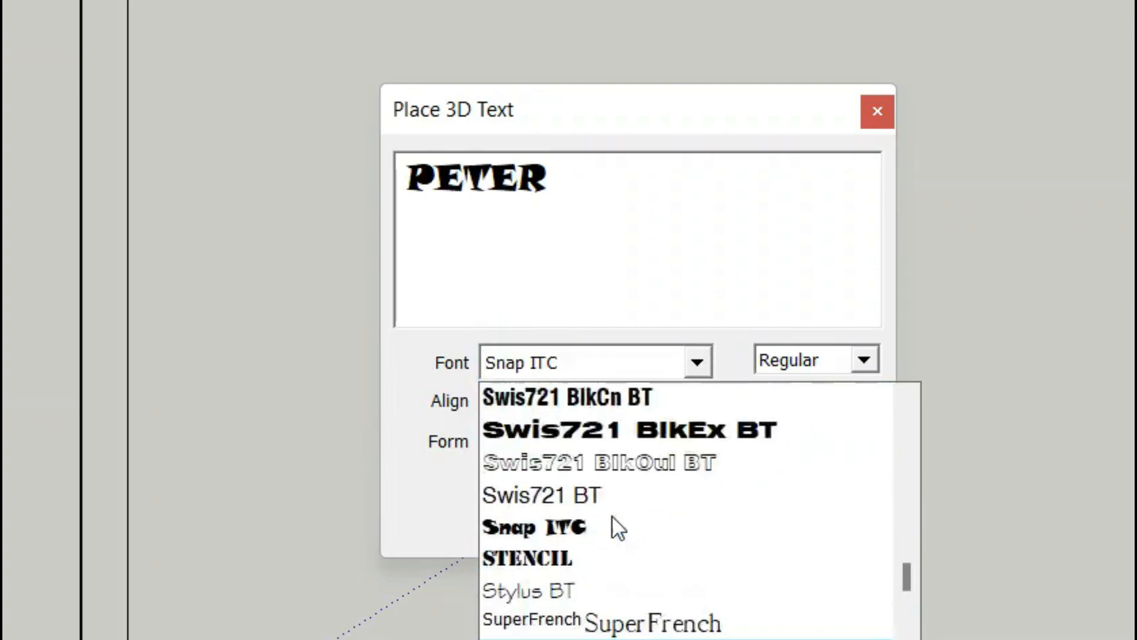
left_click(576, 498)
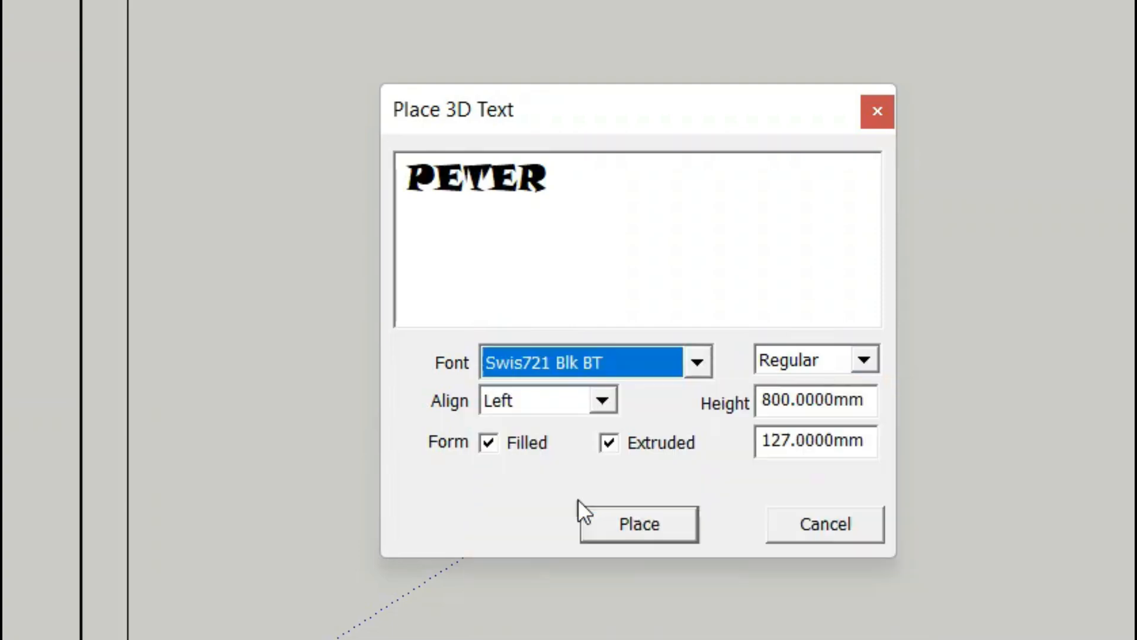
left_click(703, 364)
left_click(649, 461)
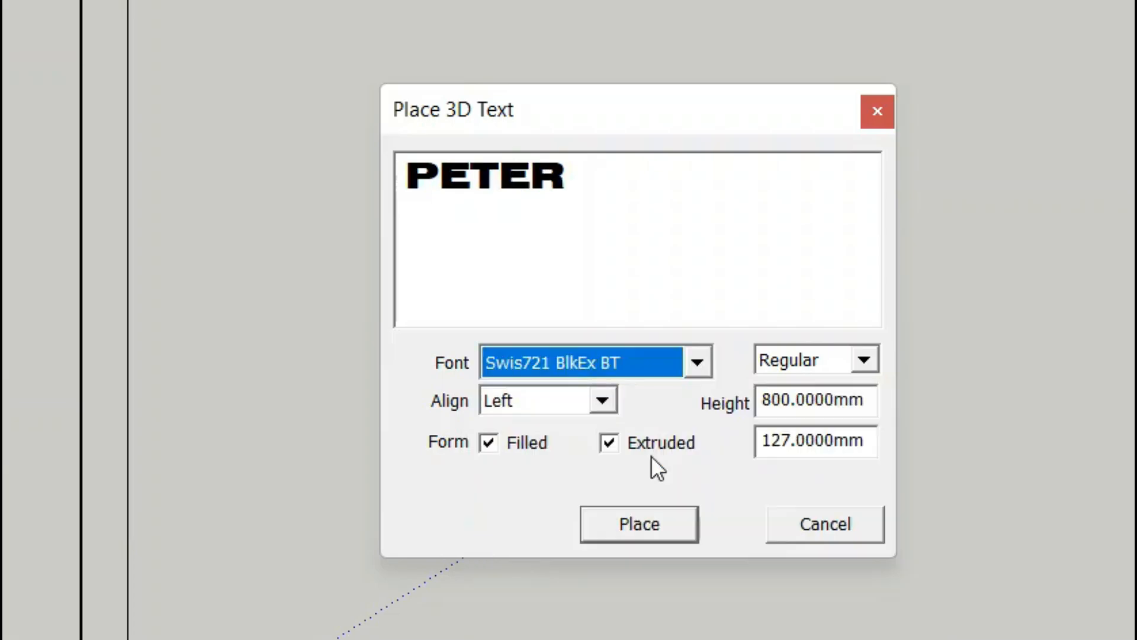
Browse the font list and settle on Snap ITC for the lettering
left_click(704, 363)
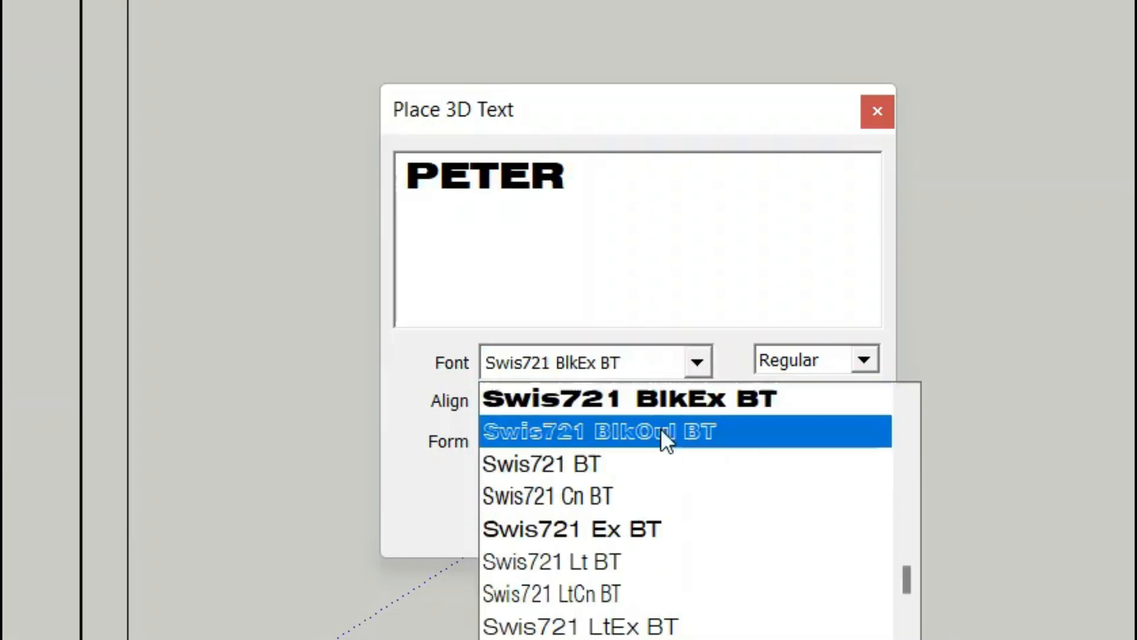
scroll(652, 433, "down", 1)
scroll(652, 433, "down", 4)
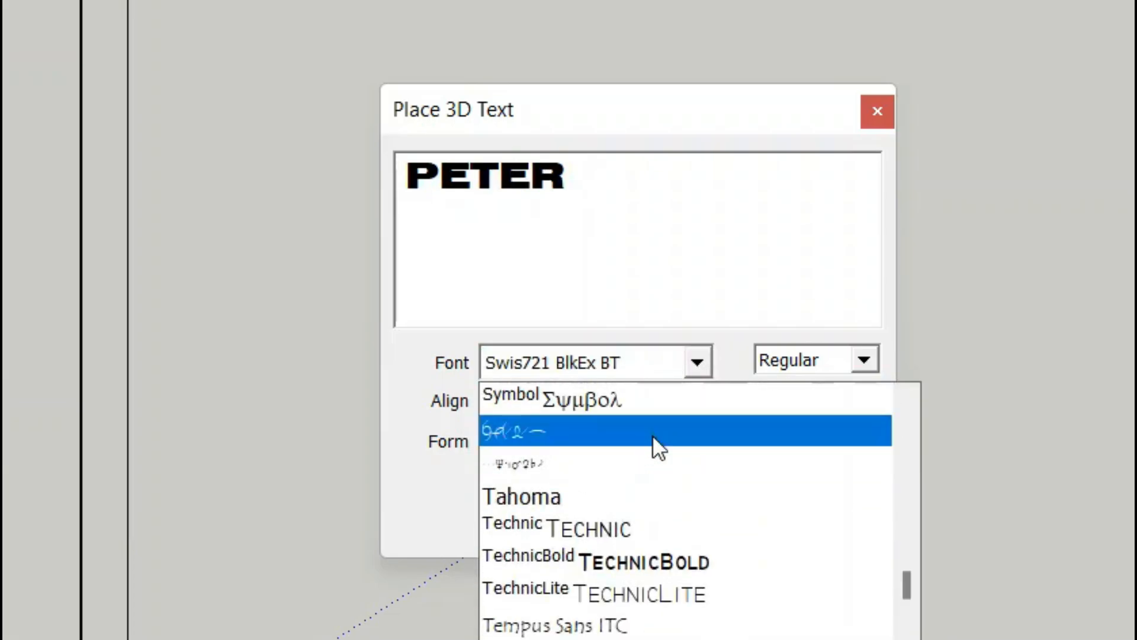
scroll(652, 435, "down", 2)
scroll(652, 435, "up", 5)
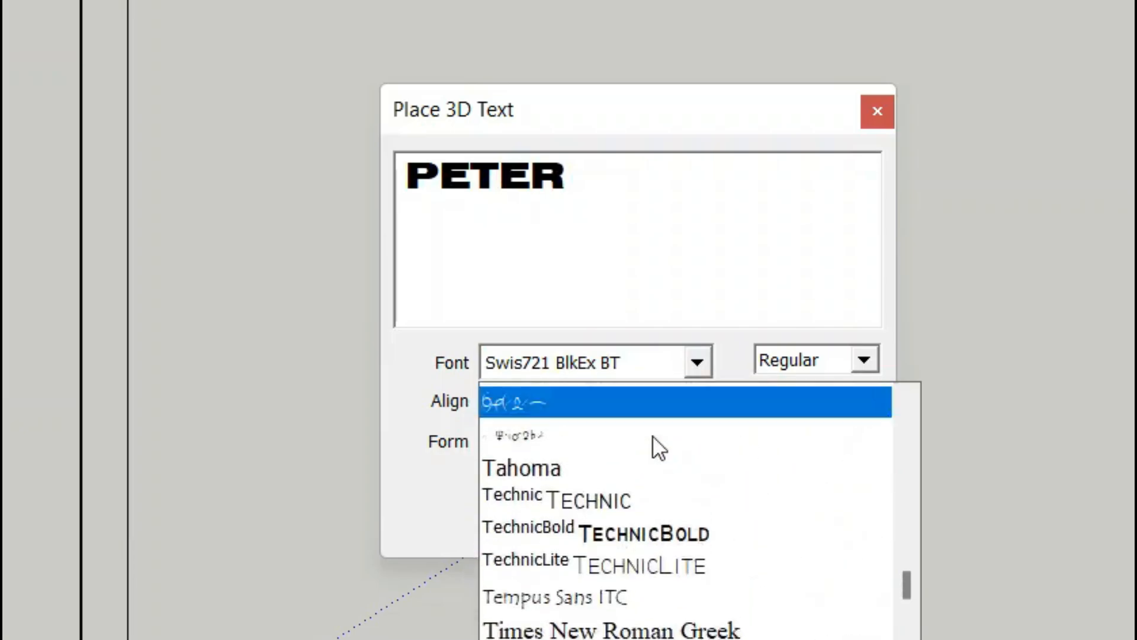
scroll(654, 434, "up", 5)
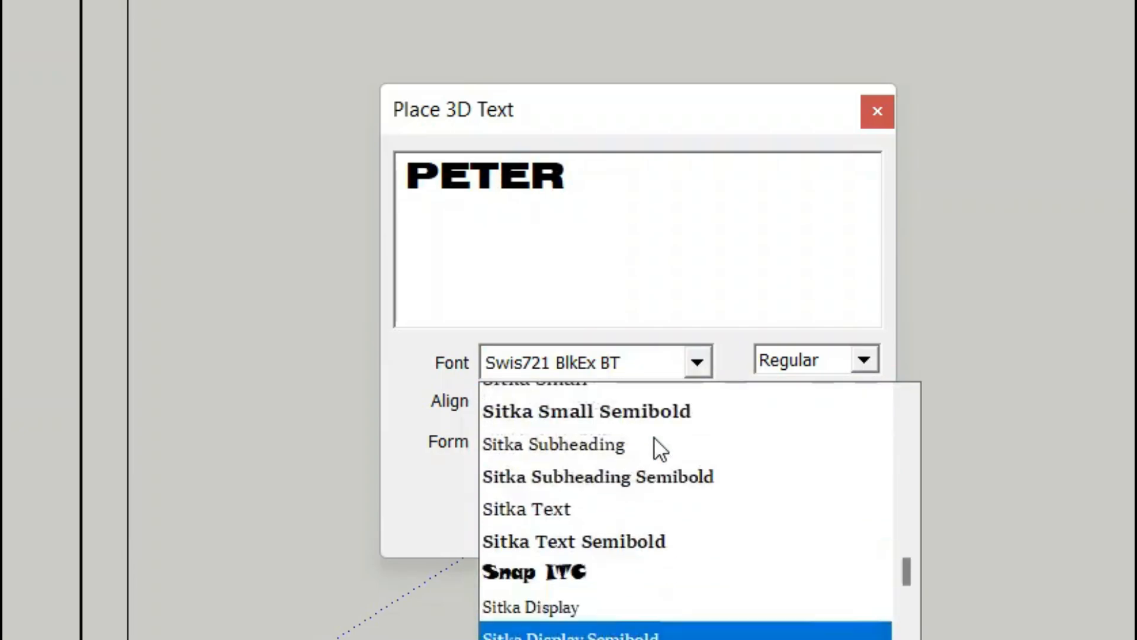
scroll(652, 454, "up", 3)
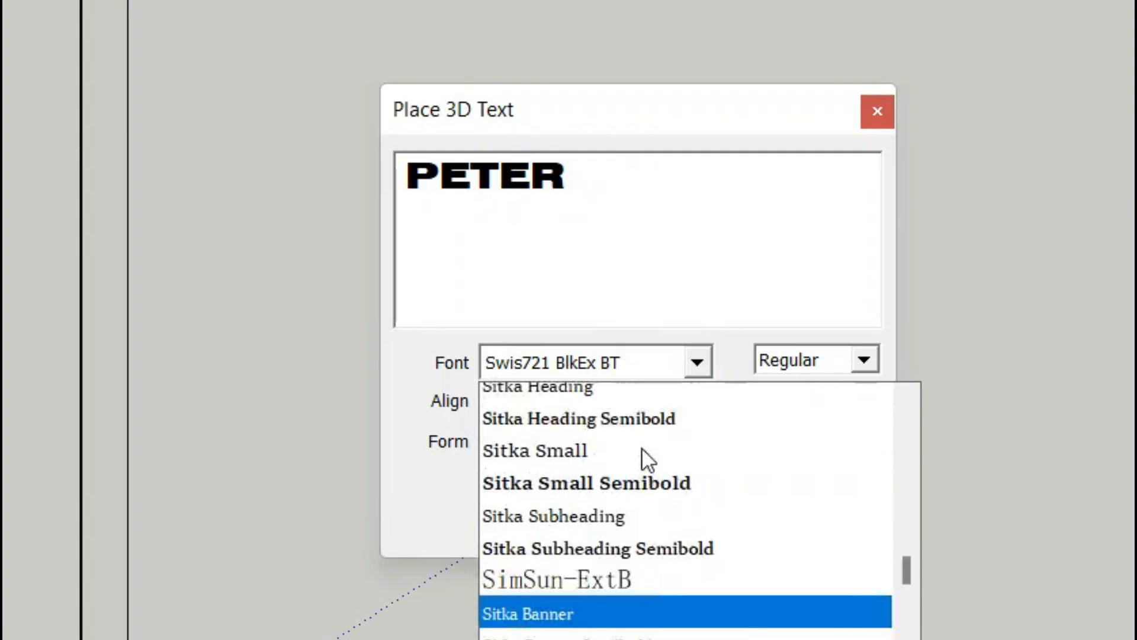
scroll(641, 449, "down", 3)
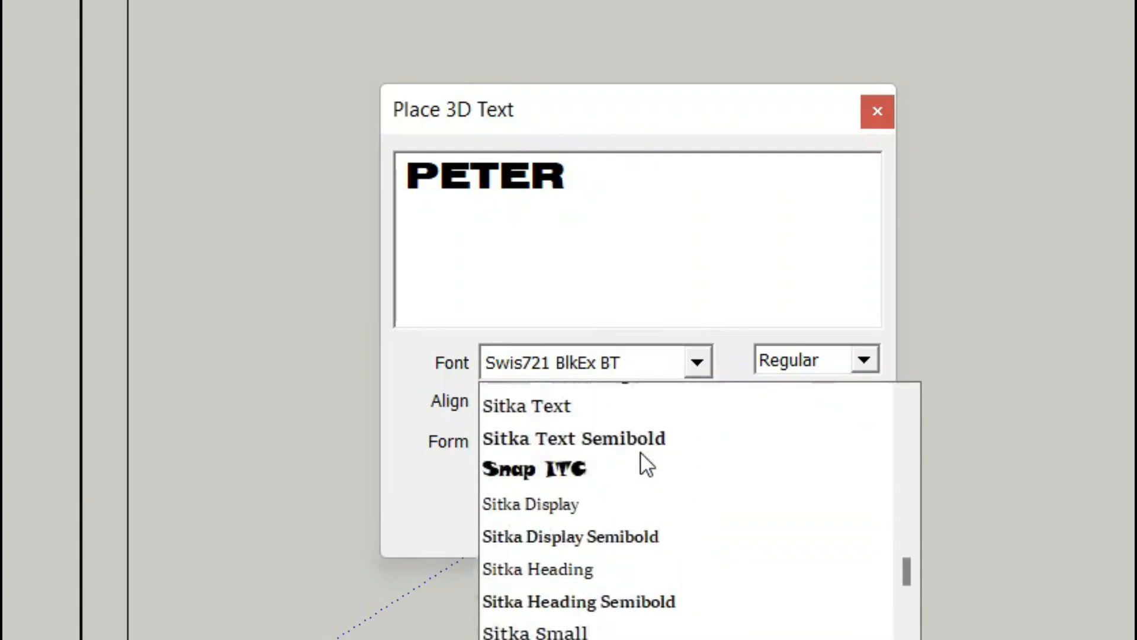
left_click(559, 627)
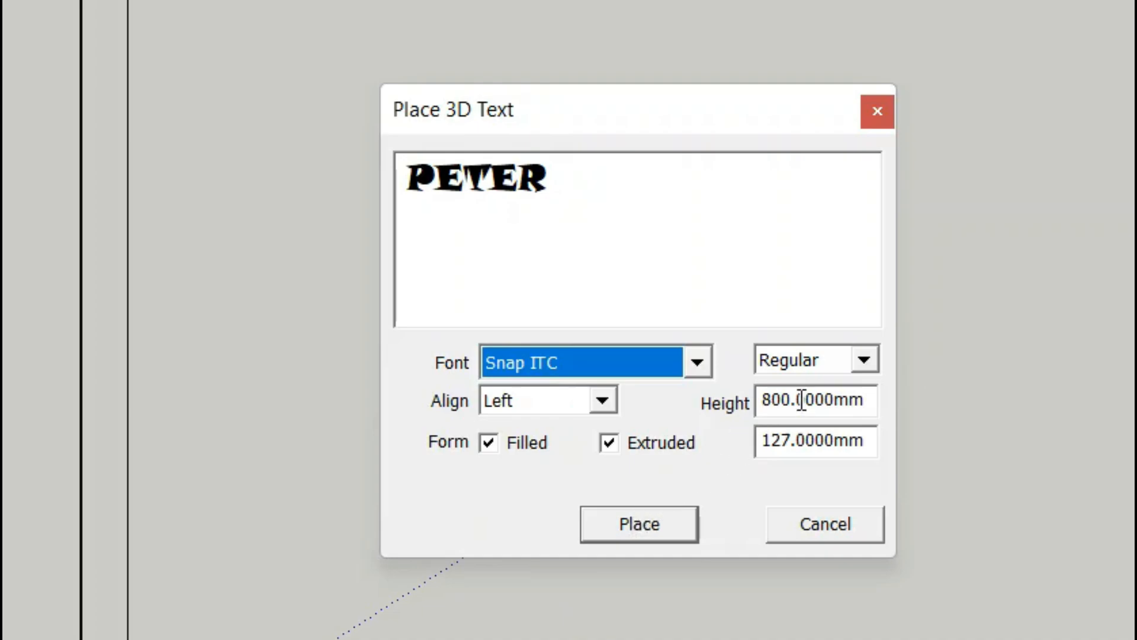
left_click(697, 363)
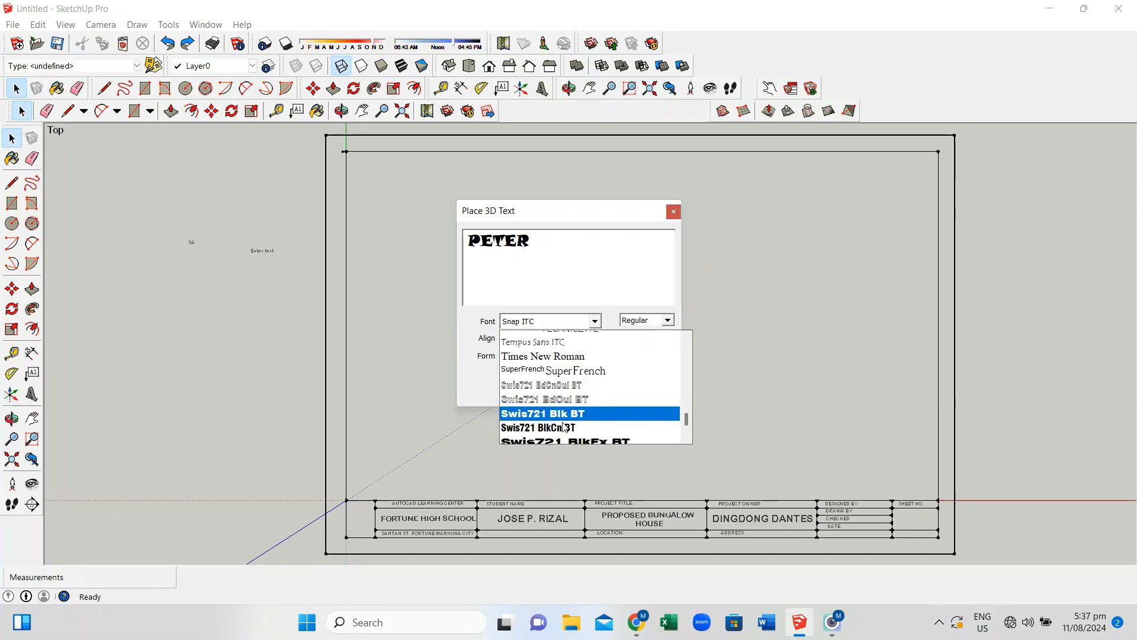
scroll(564, 424, "down", 1)
scroll(566, 408, "up", 6)
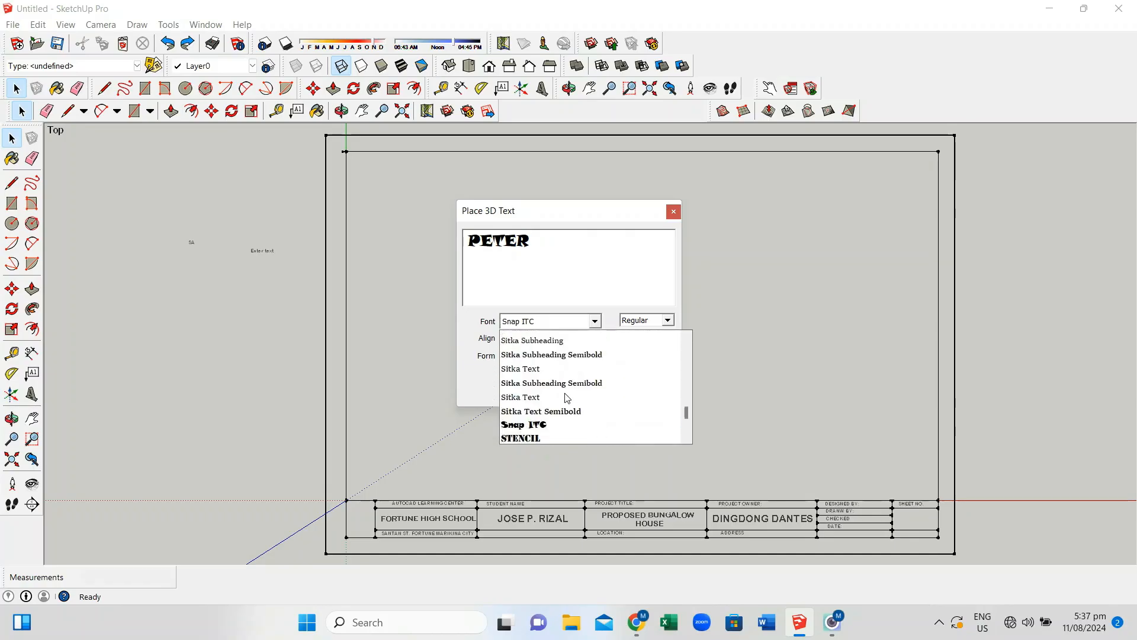
Create the Snap ITC 3D lettering and place it in the sheet centre above the title block
left_click(575, 367)
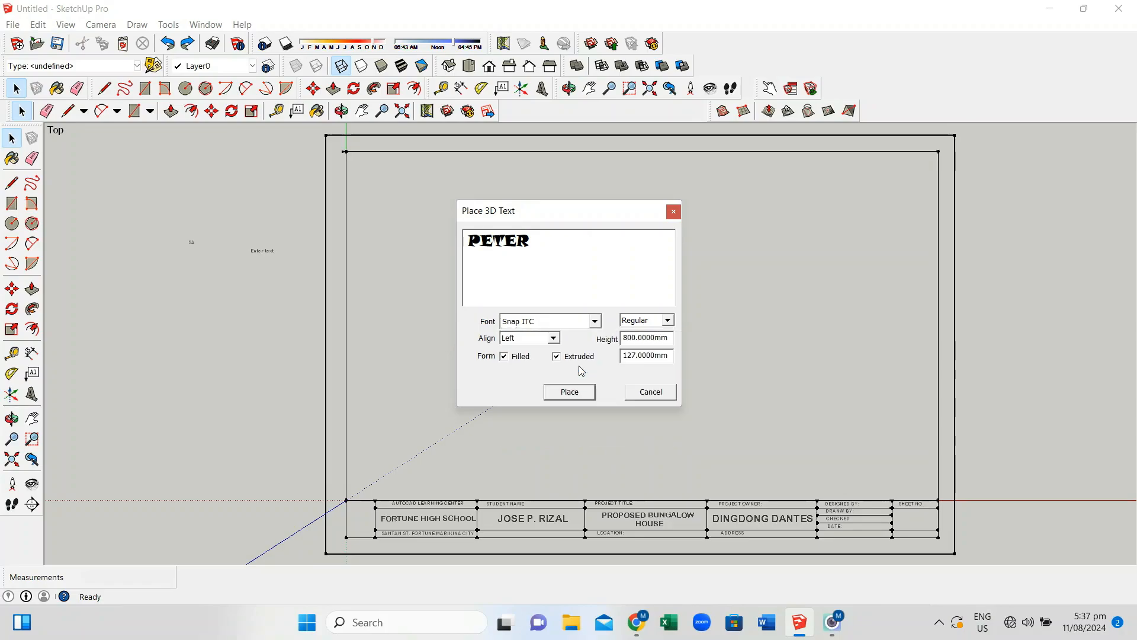
left_click(570, 393)
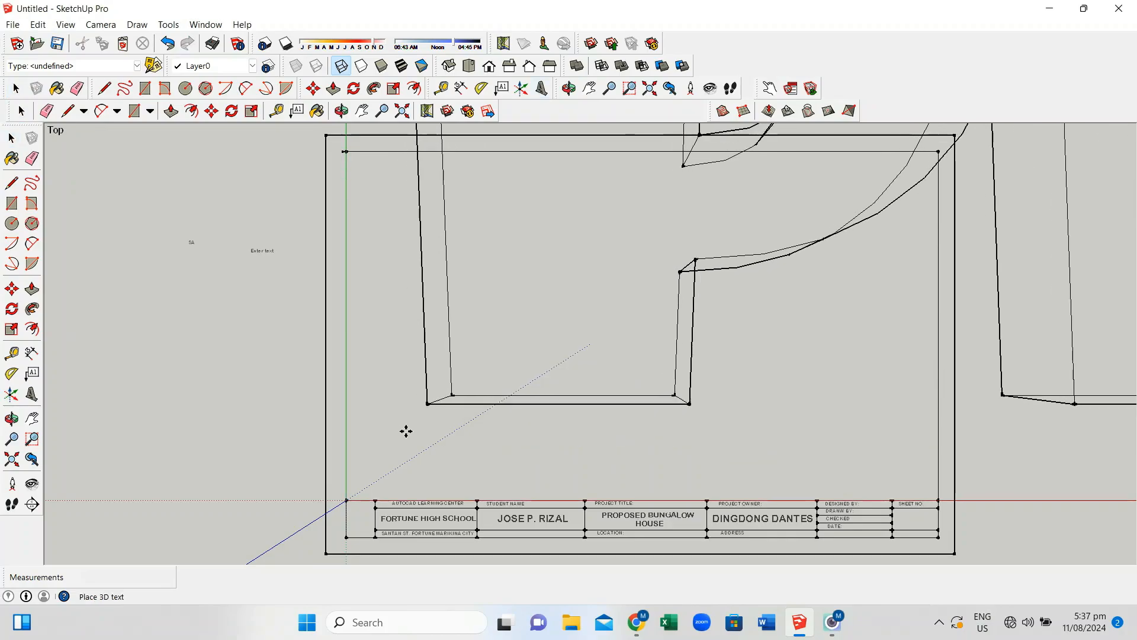
left_click(38, 25)
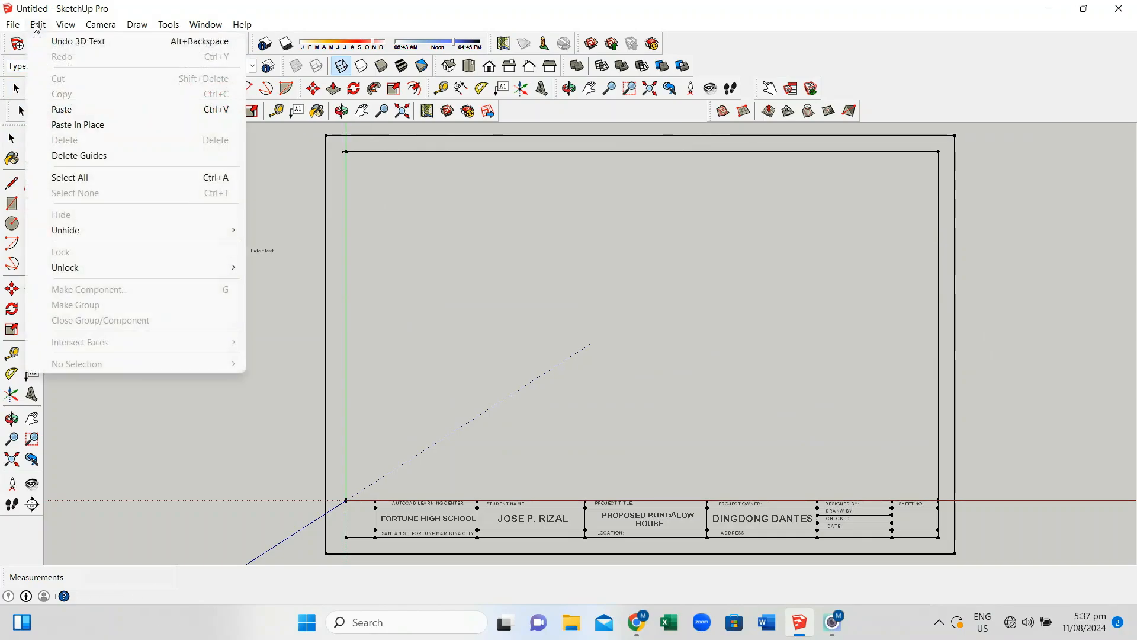
left_click(77, 41)
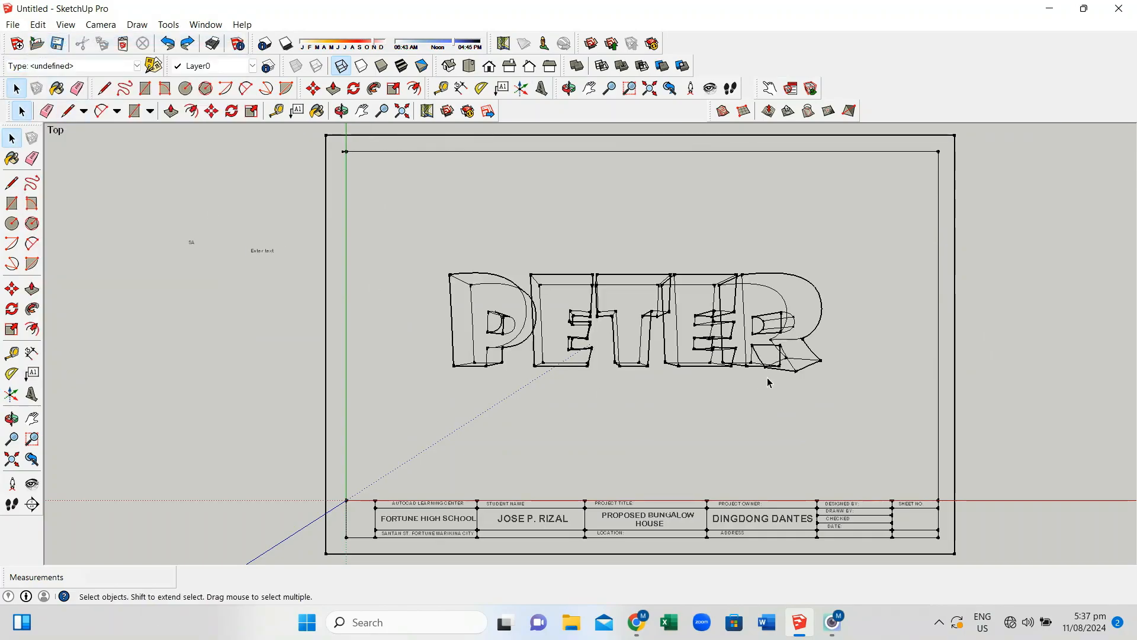